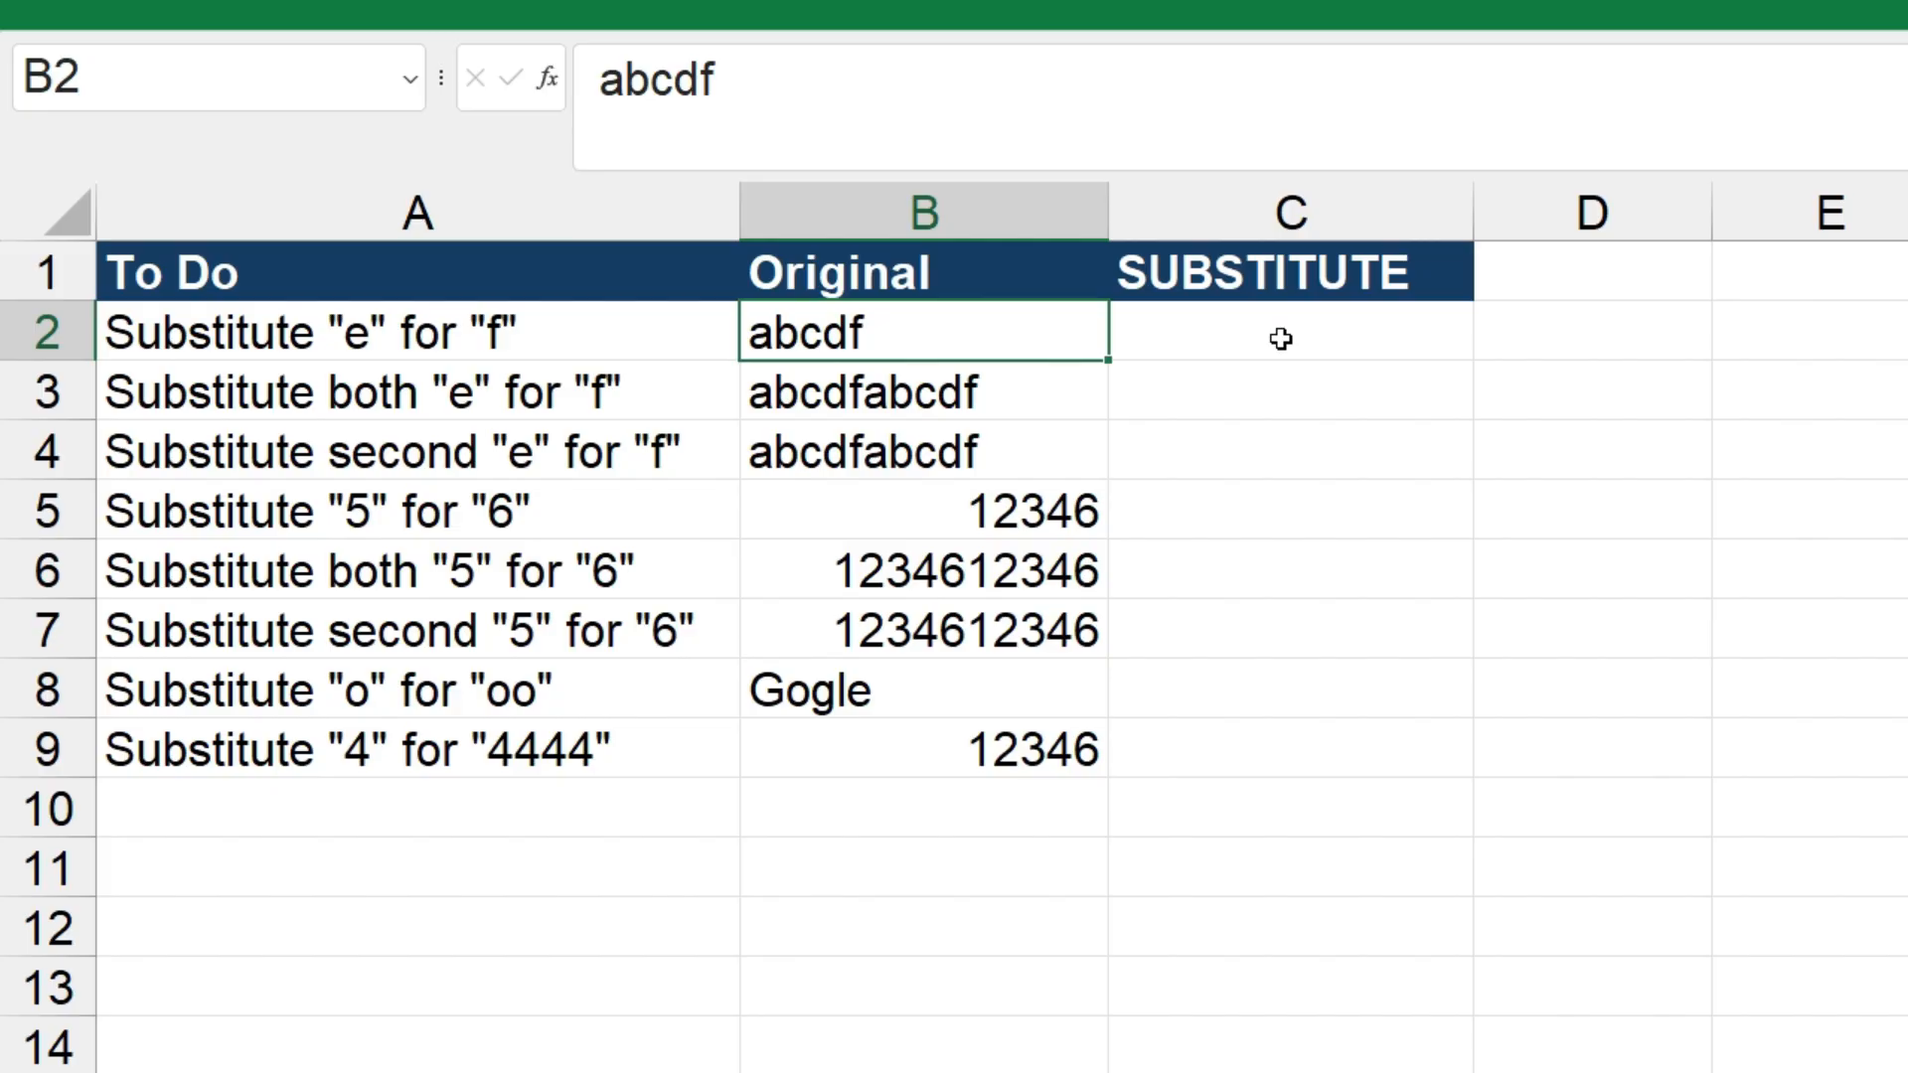
Enter =SUBSTITUTE(B2,"f","e") in cell C2 to replace "f" with "e" in the original text
{"action": "left_click", "coordinate": [1280, 339]}
{"action": "type", "text": "=subst"}
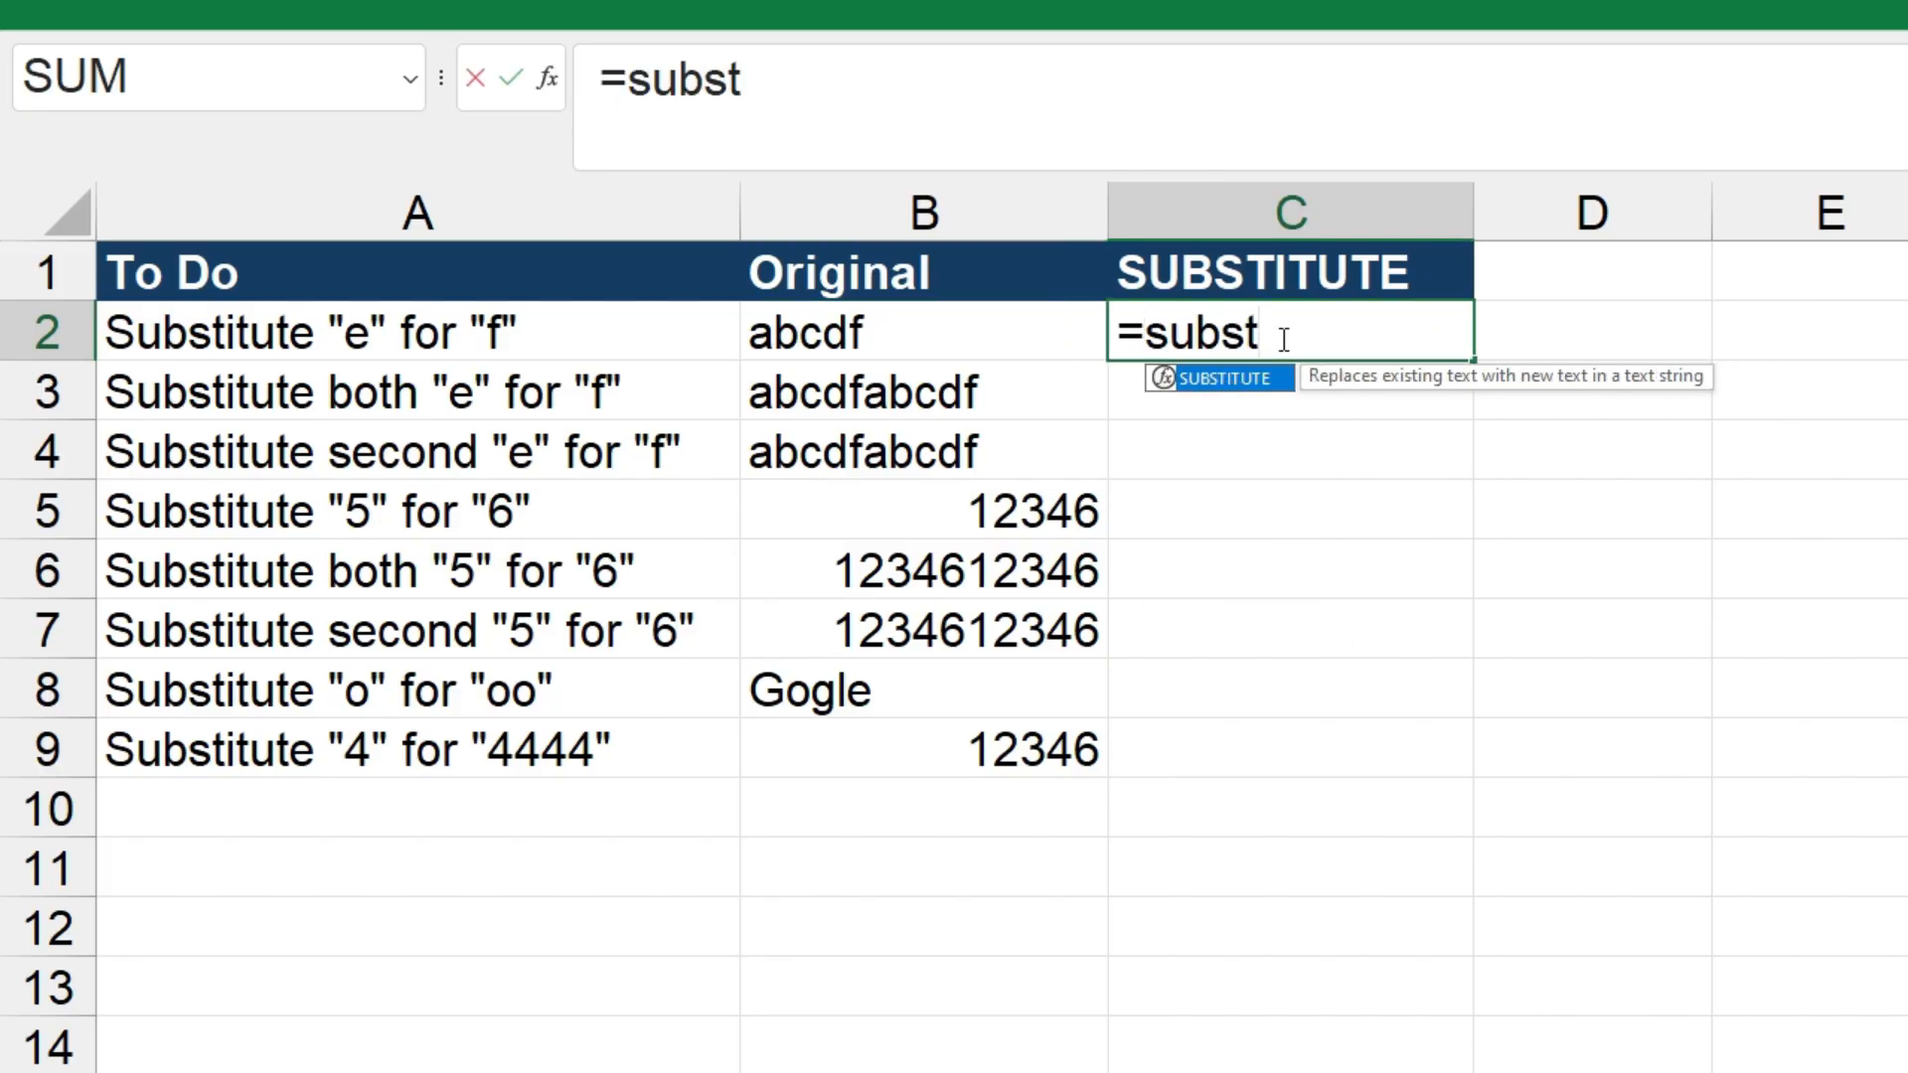
{"action": "key", "text": "Tab"}
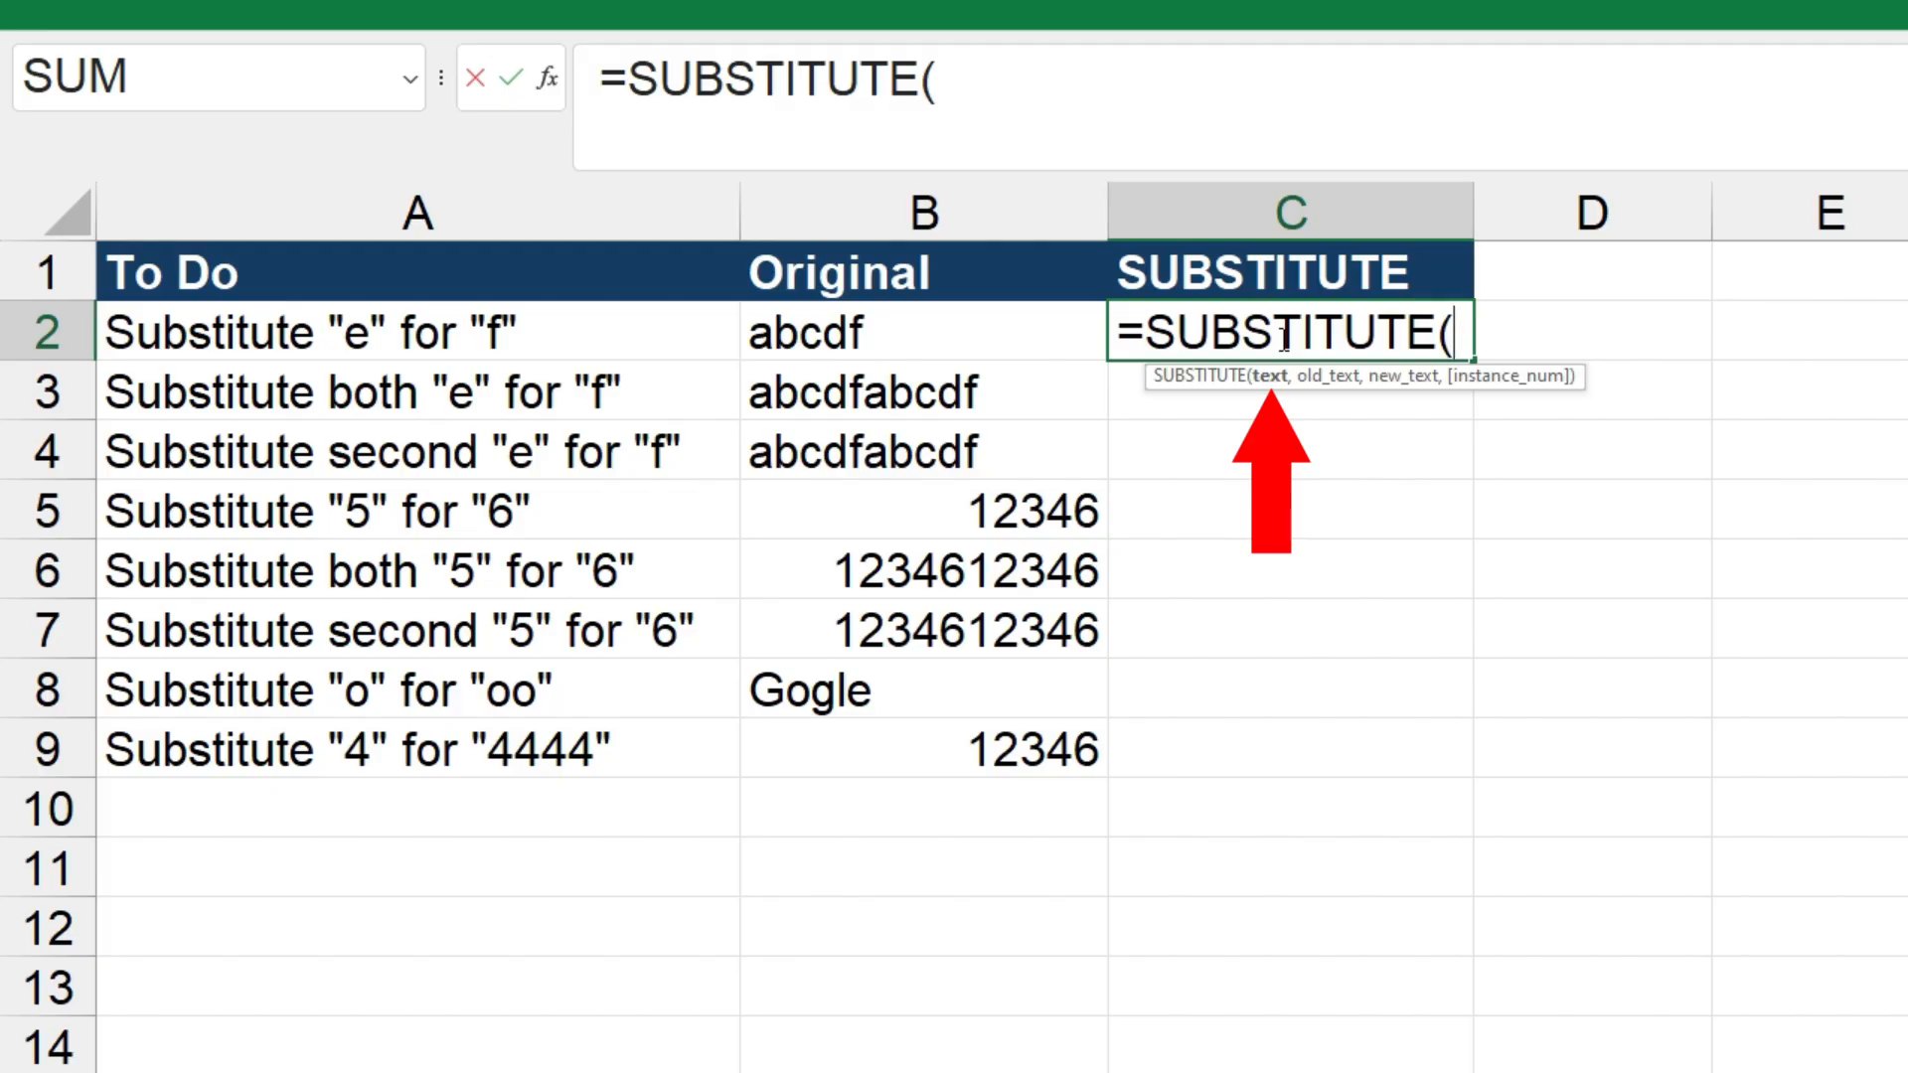
{"action": "left_click", "coordinate": [906, 331]}
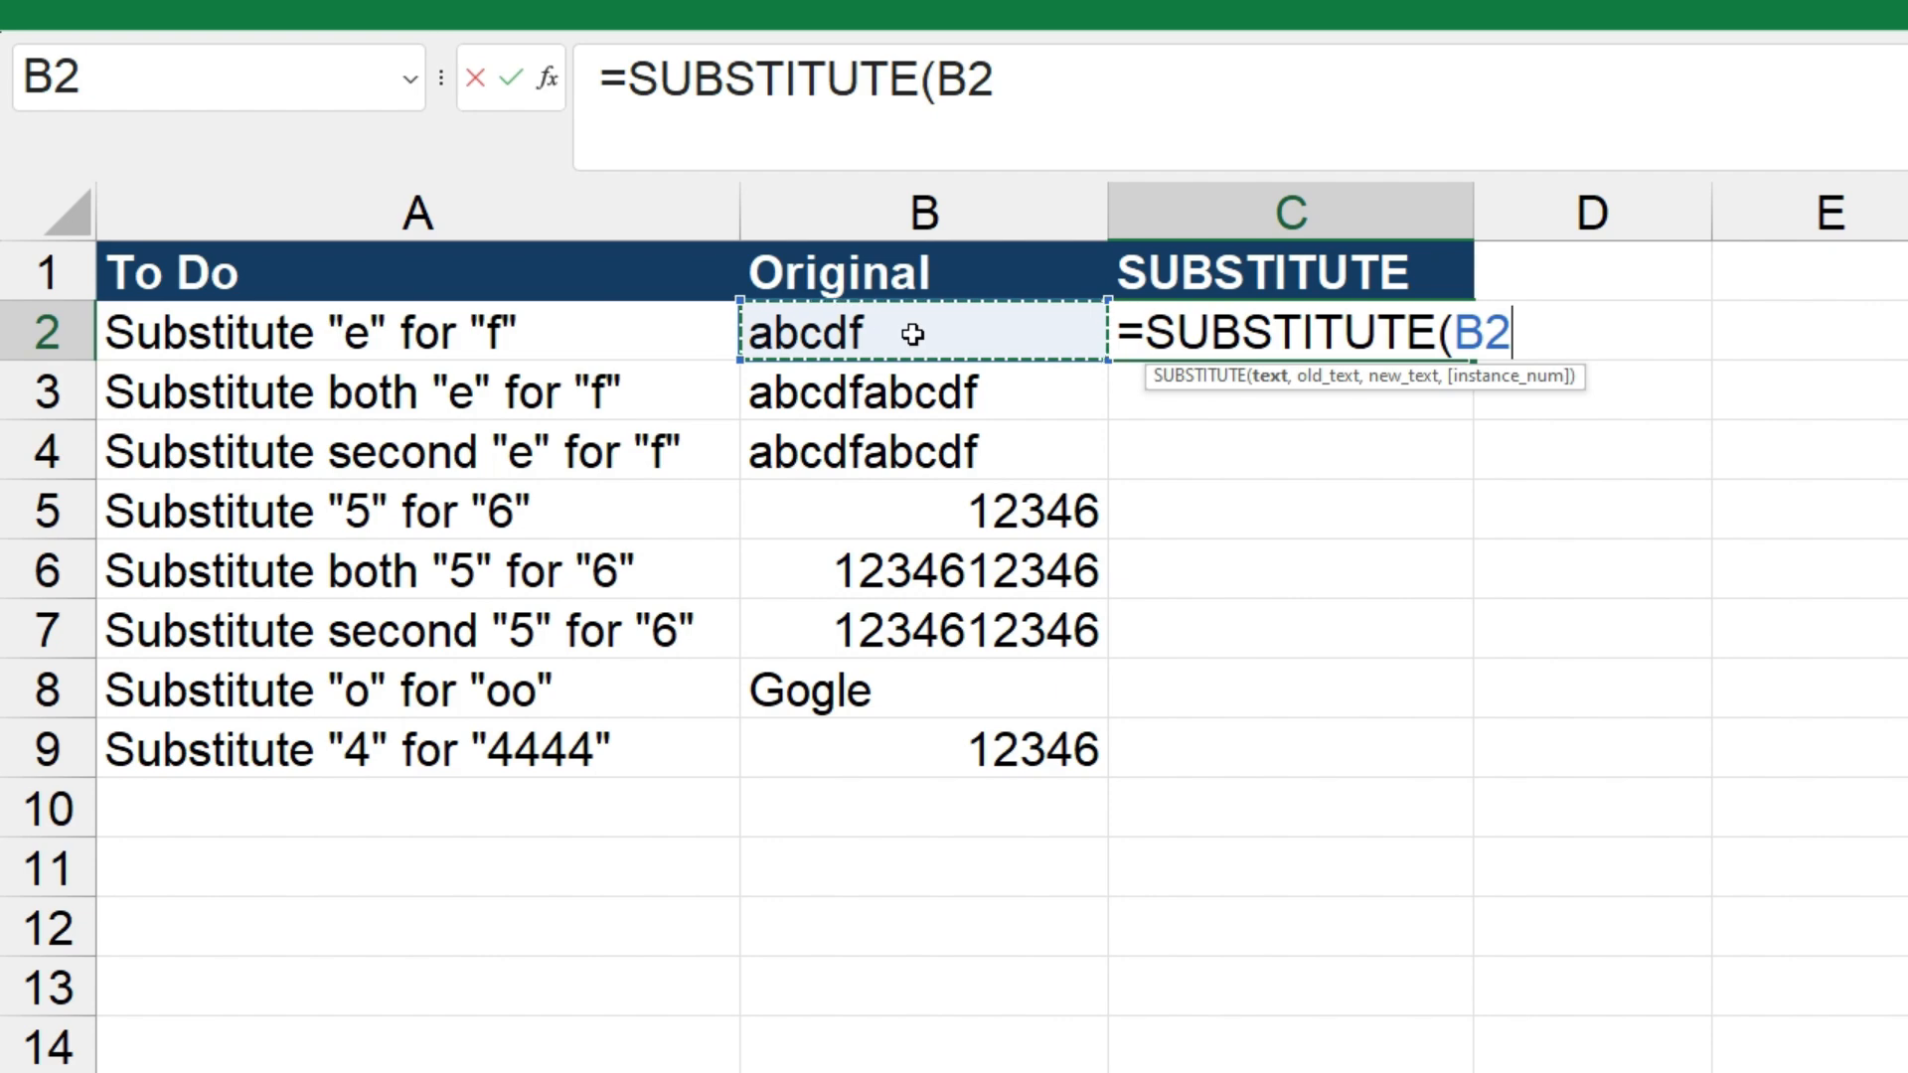
{"action": "type", "text": ","}
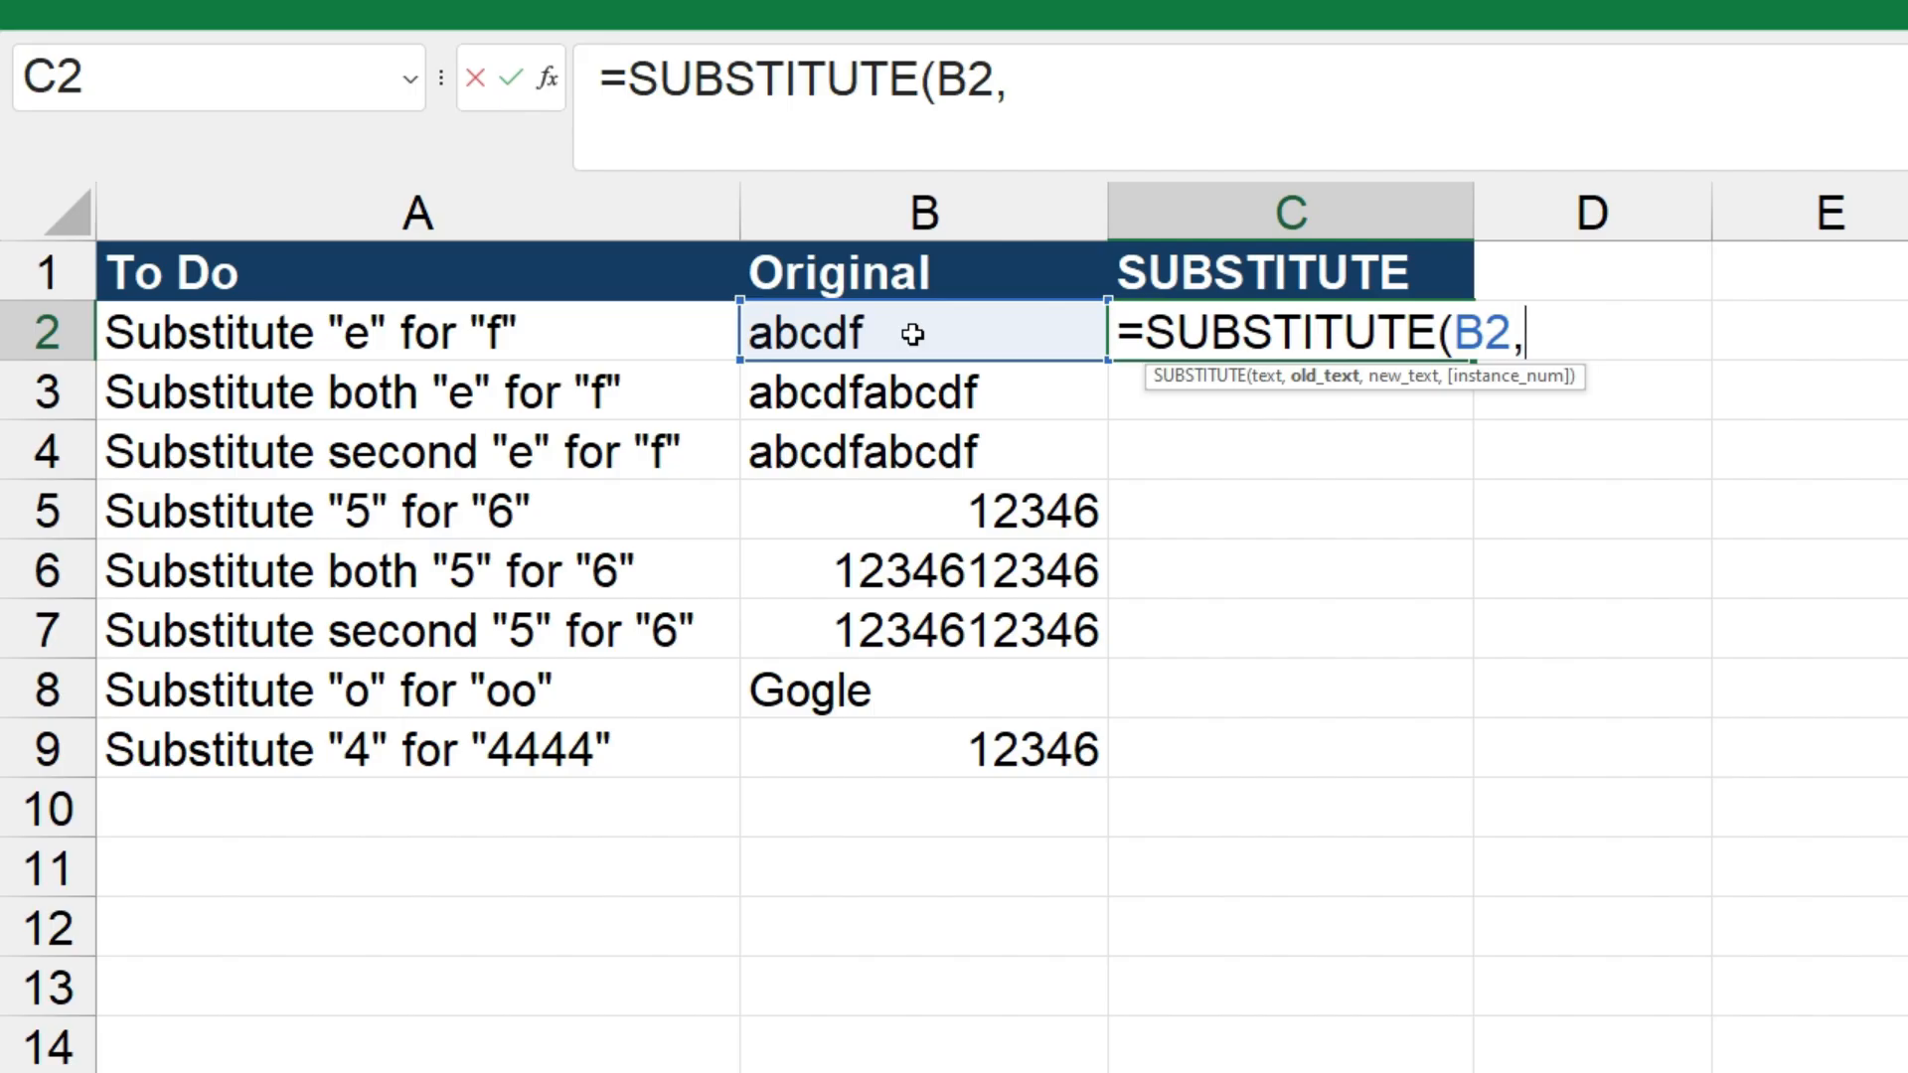
{"action": "type", "text": "\"f\""}
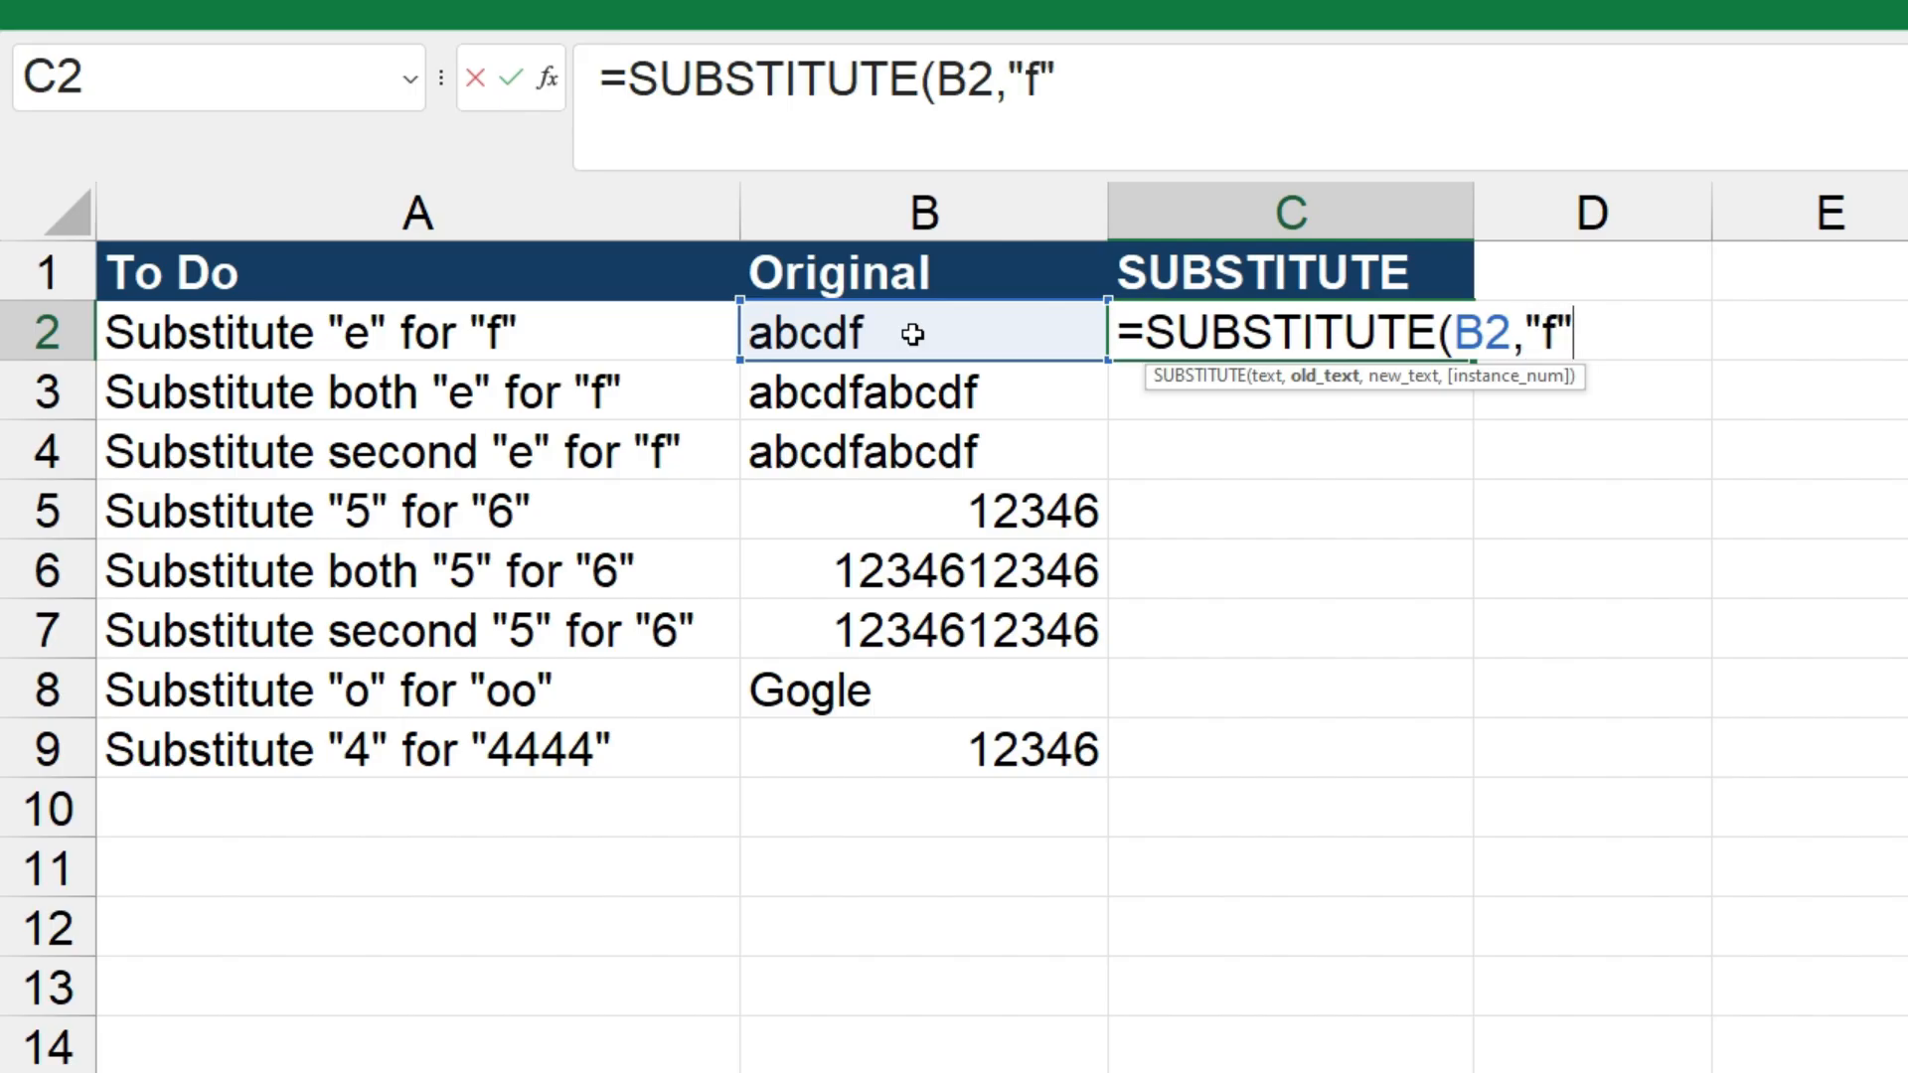
{"action": "type", "text": ","}
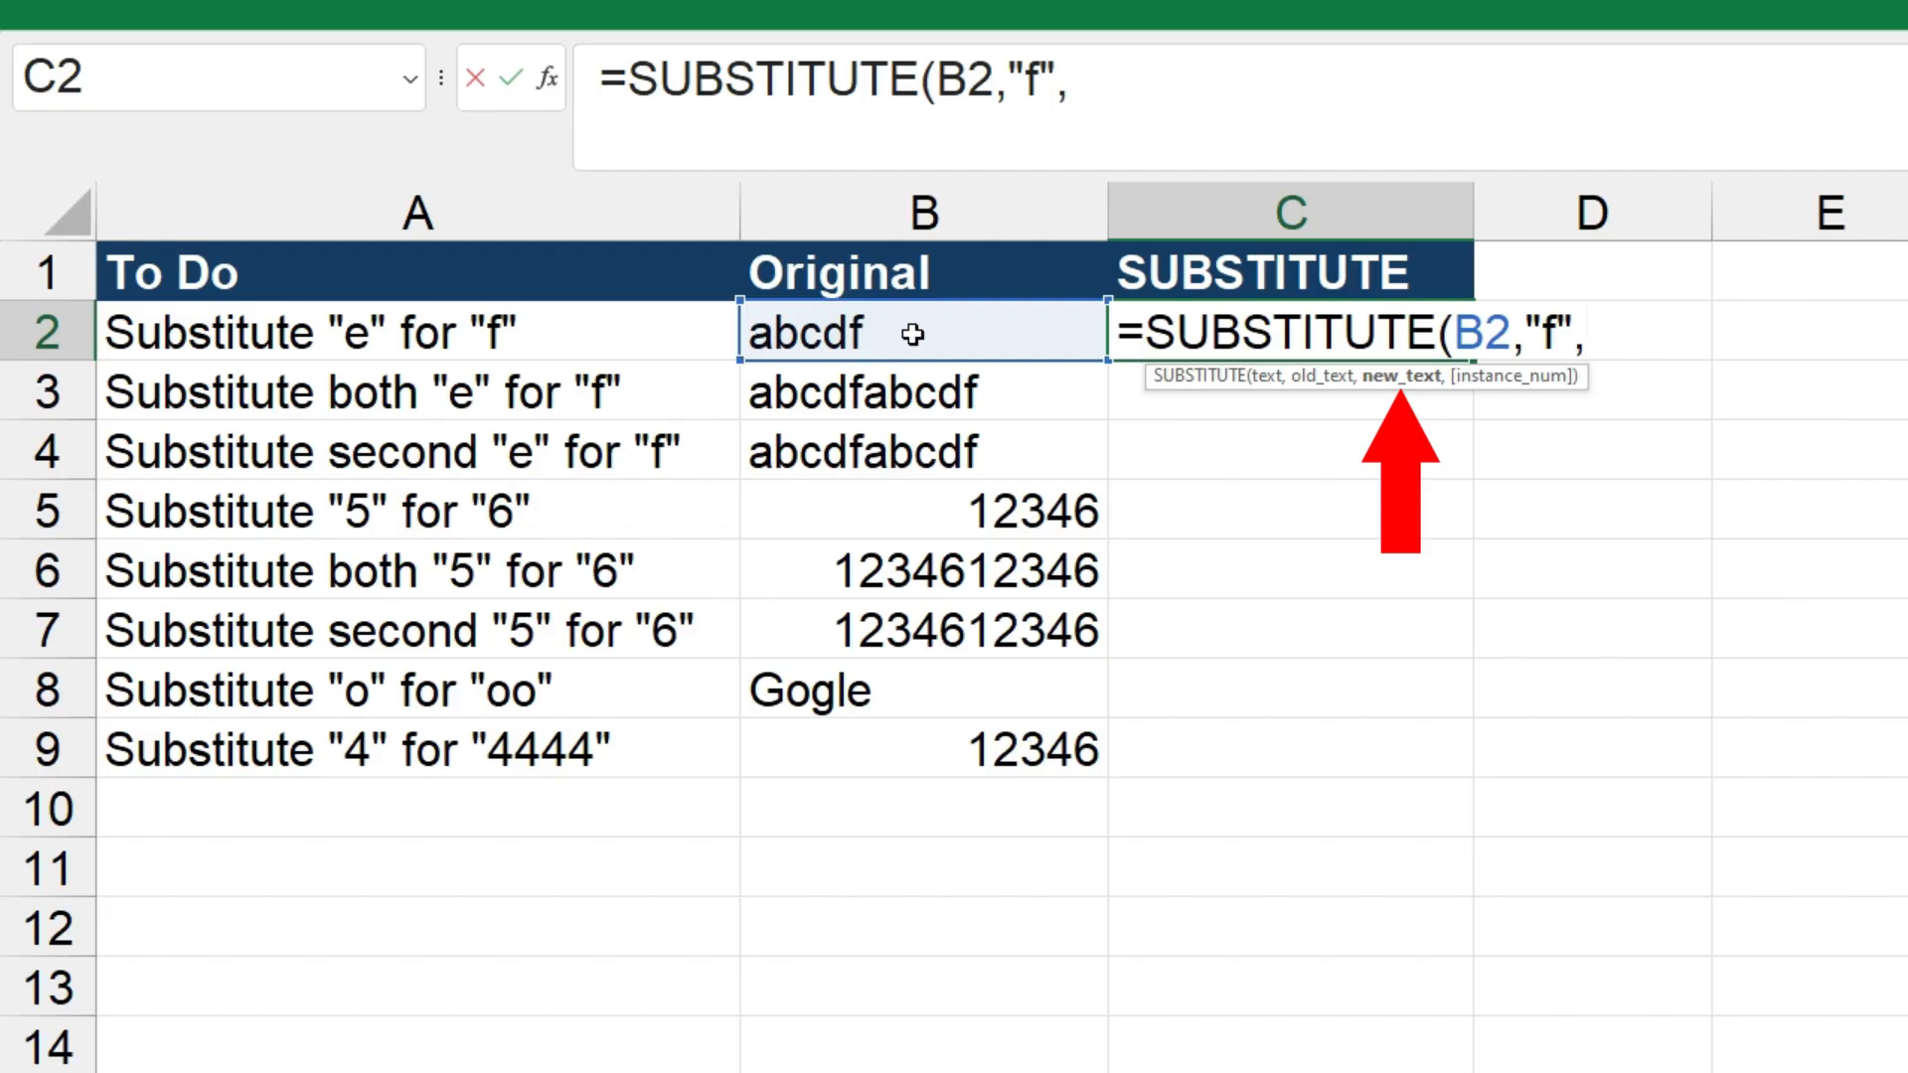
{"action": "type", "text": "\""}
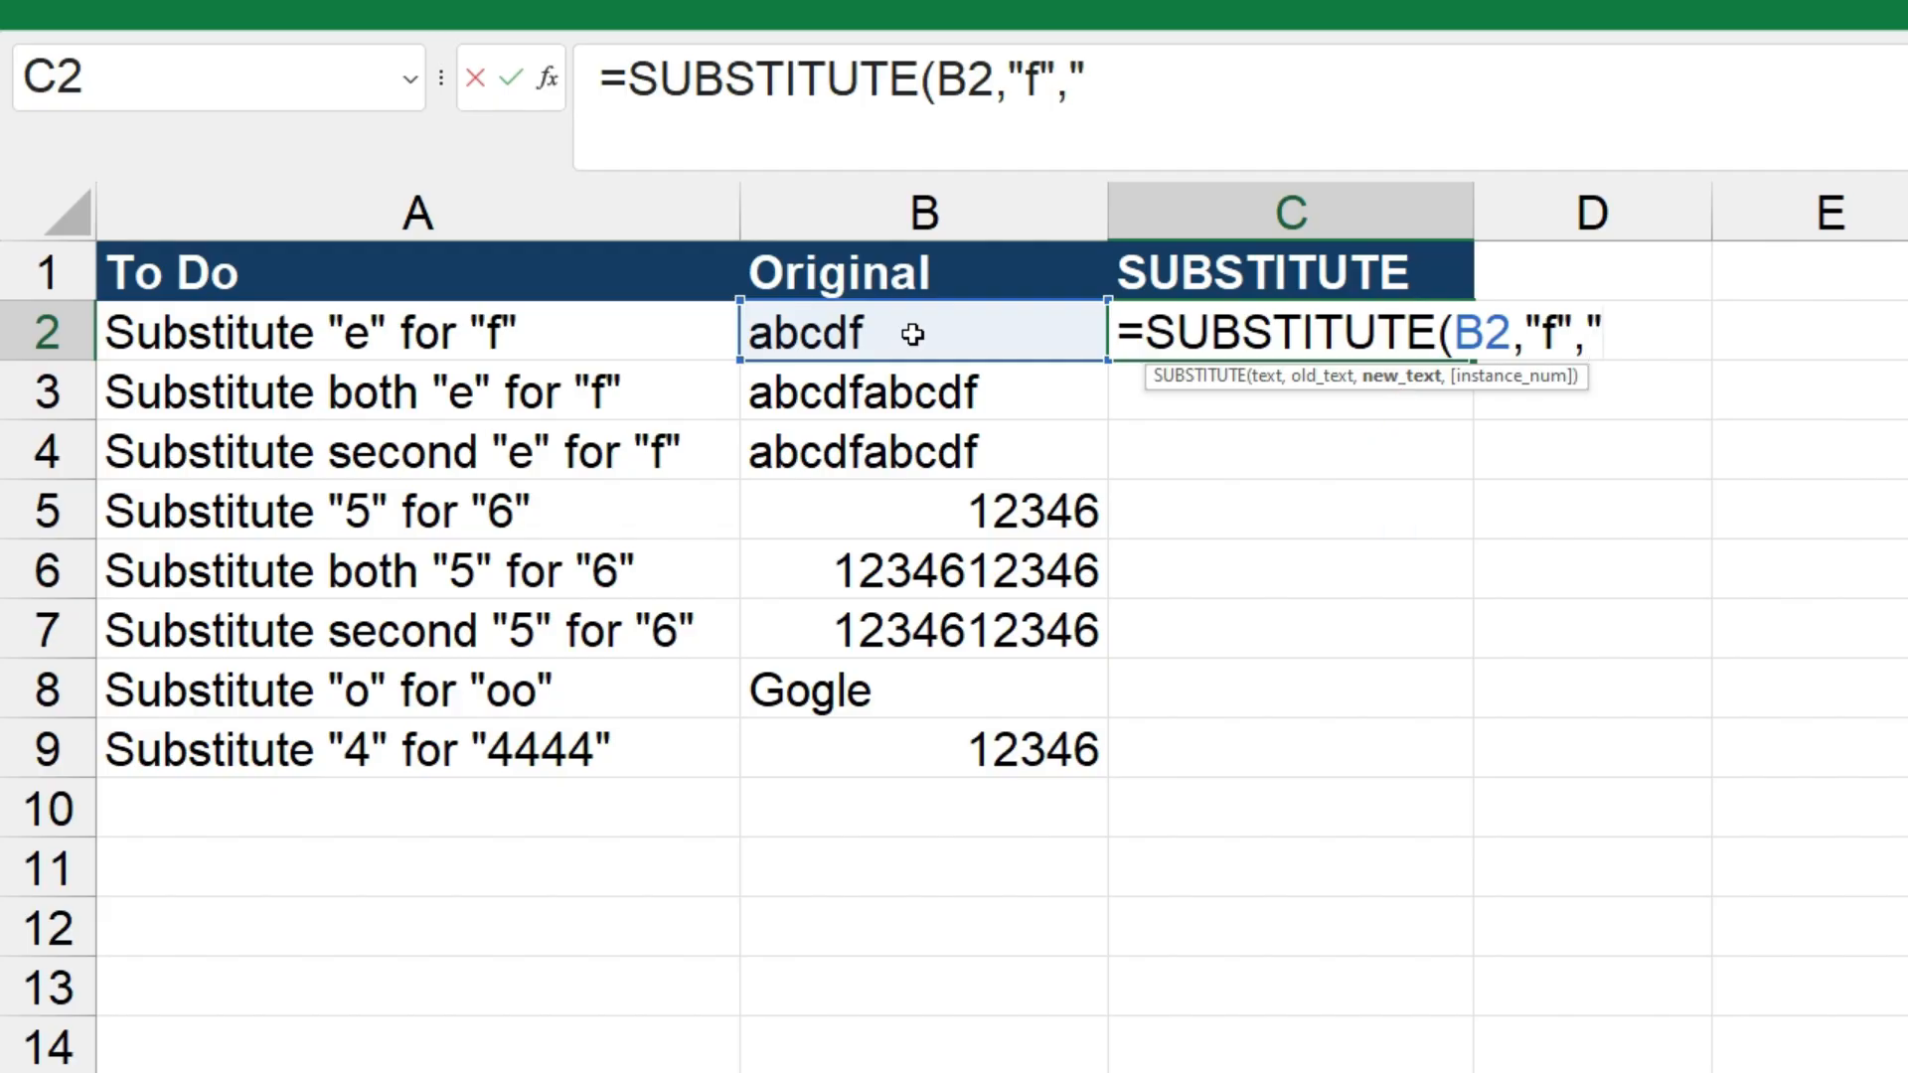
{"action": "type", "text": "e\""}
{"action": "type", "text": ")"}
{"action": "key", "text": "Return"}
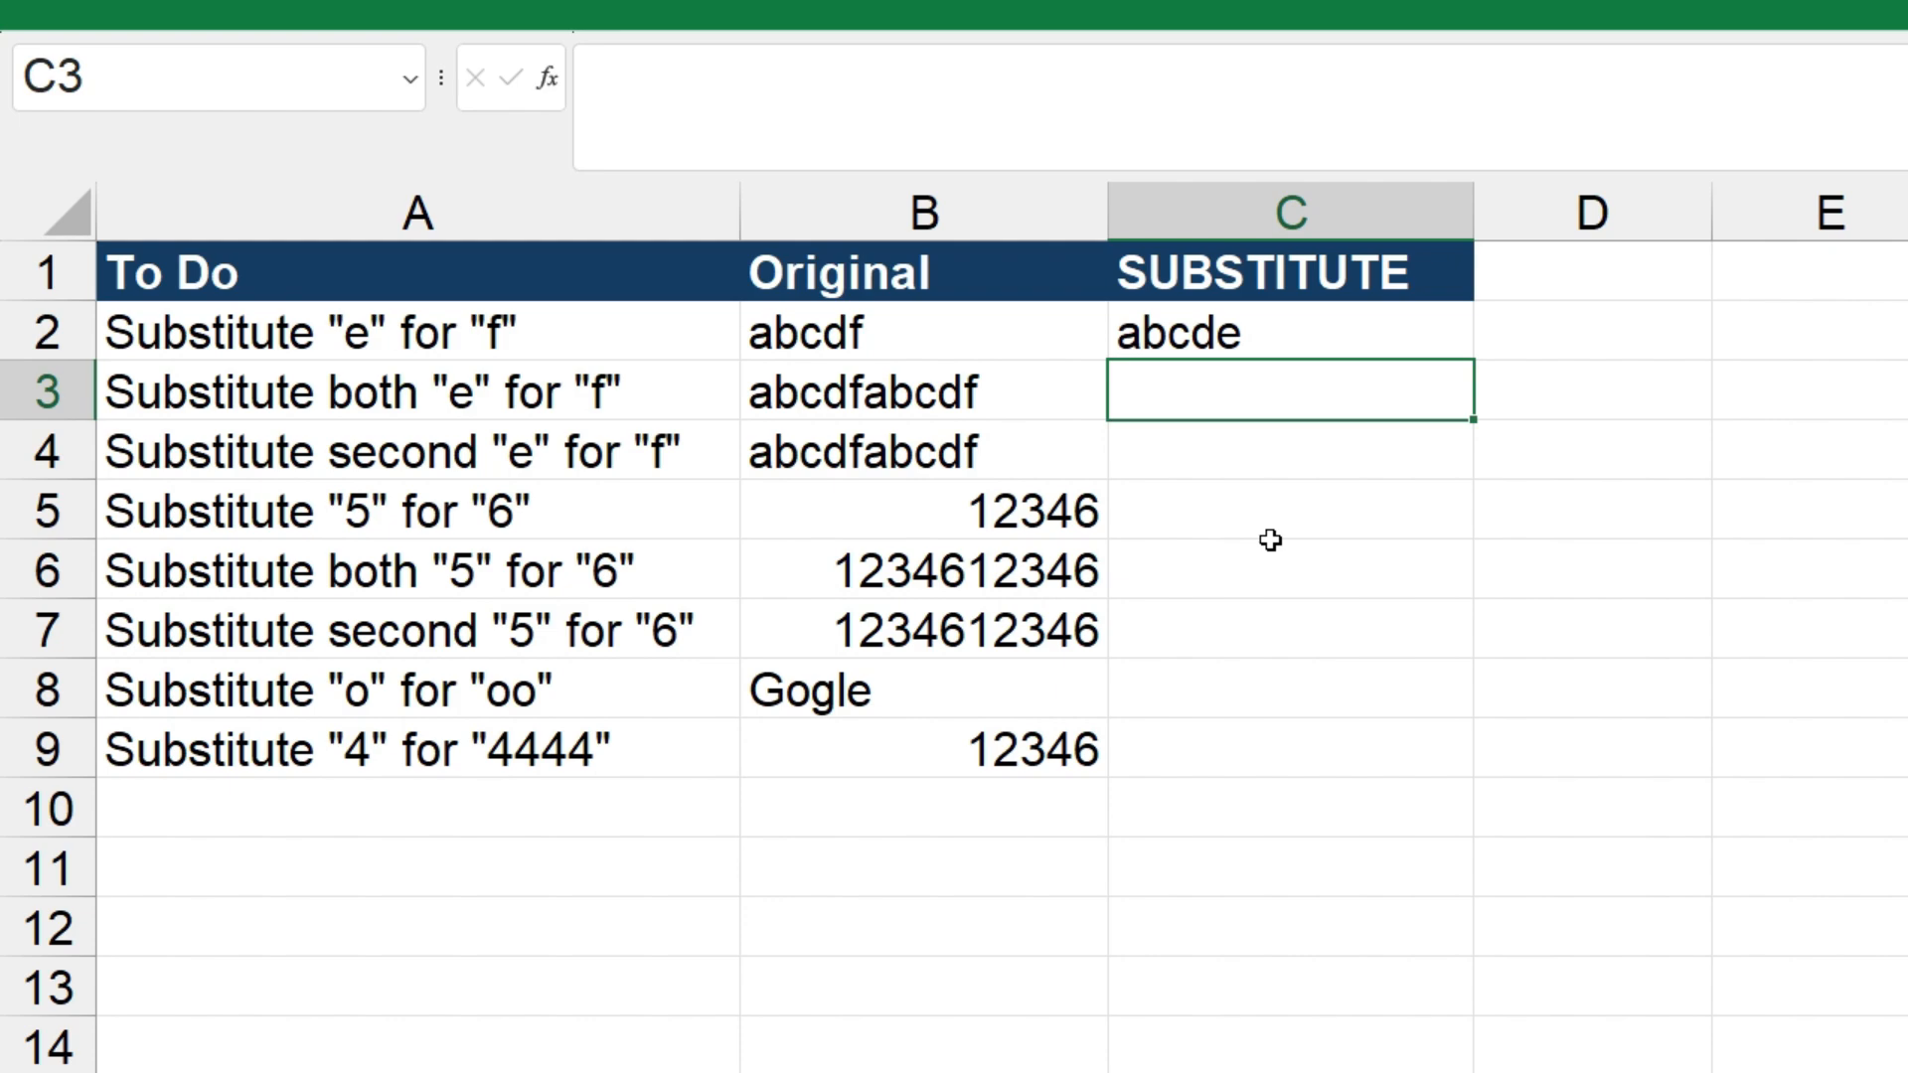
Enter =SUBSTITUTE(B3,"f","e") in cell C3 to replace both occurrences of "f" with "e"
{"action": "type", "text": "=subst"}
{"action": "key", "text": "Tab"}
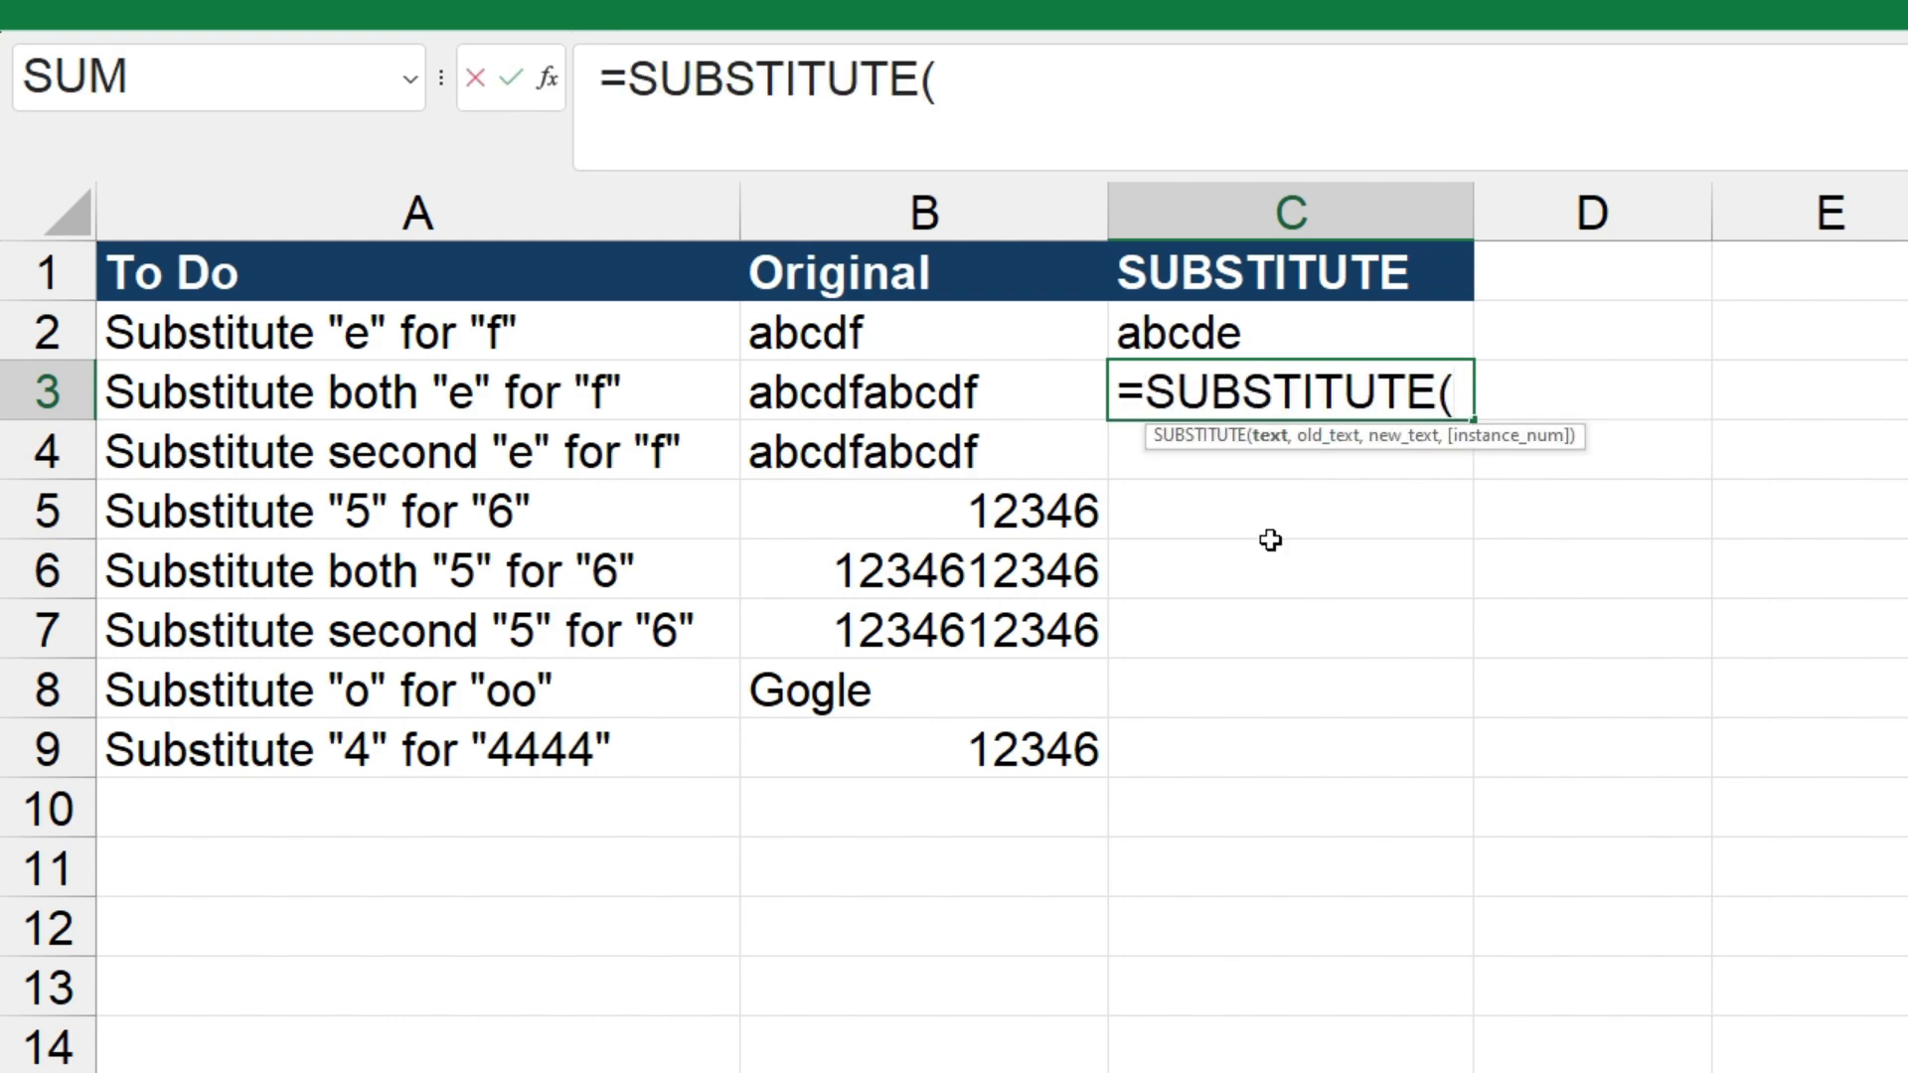
{"action": "left_click", "coordinate": [1023, 394]}
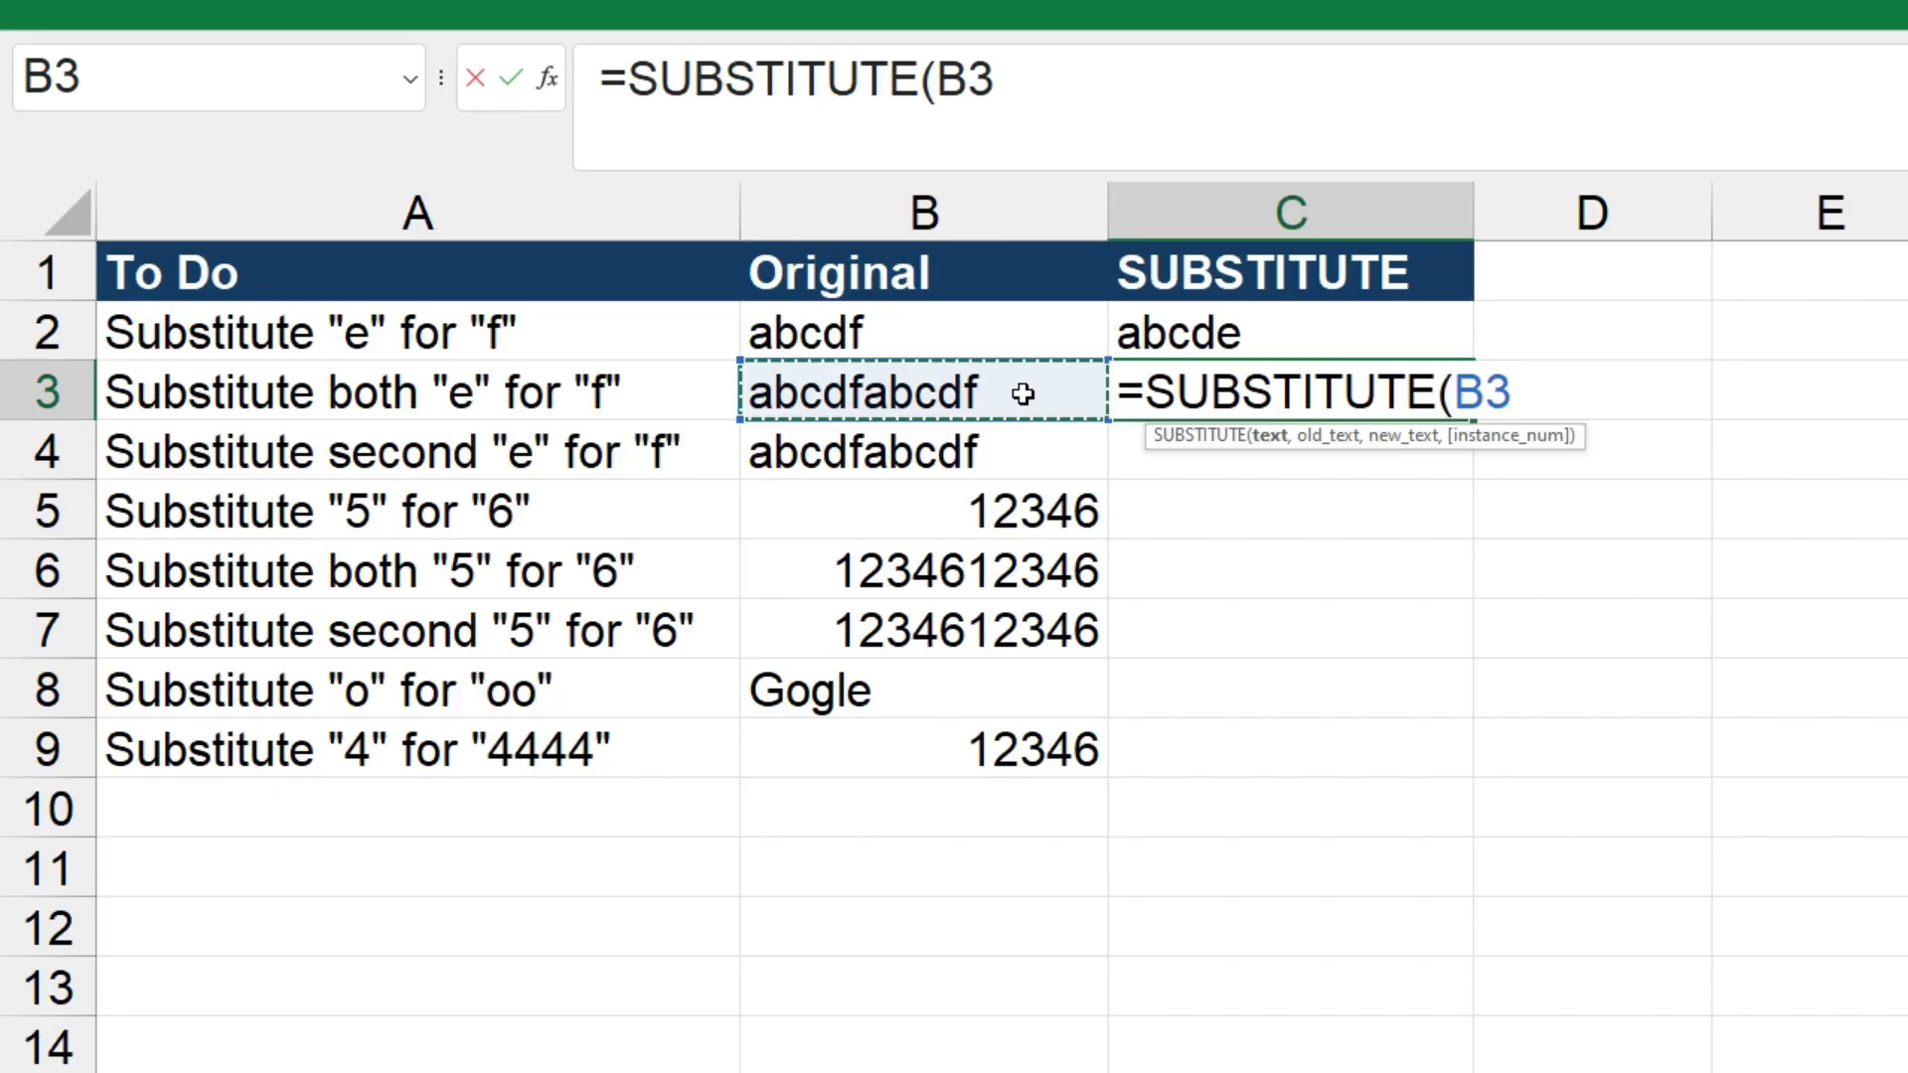
{"action": "type", "text": ","}
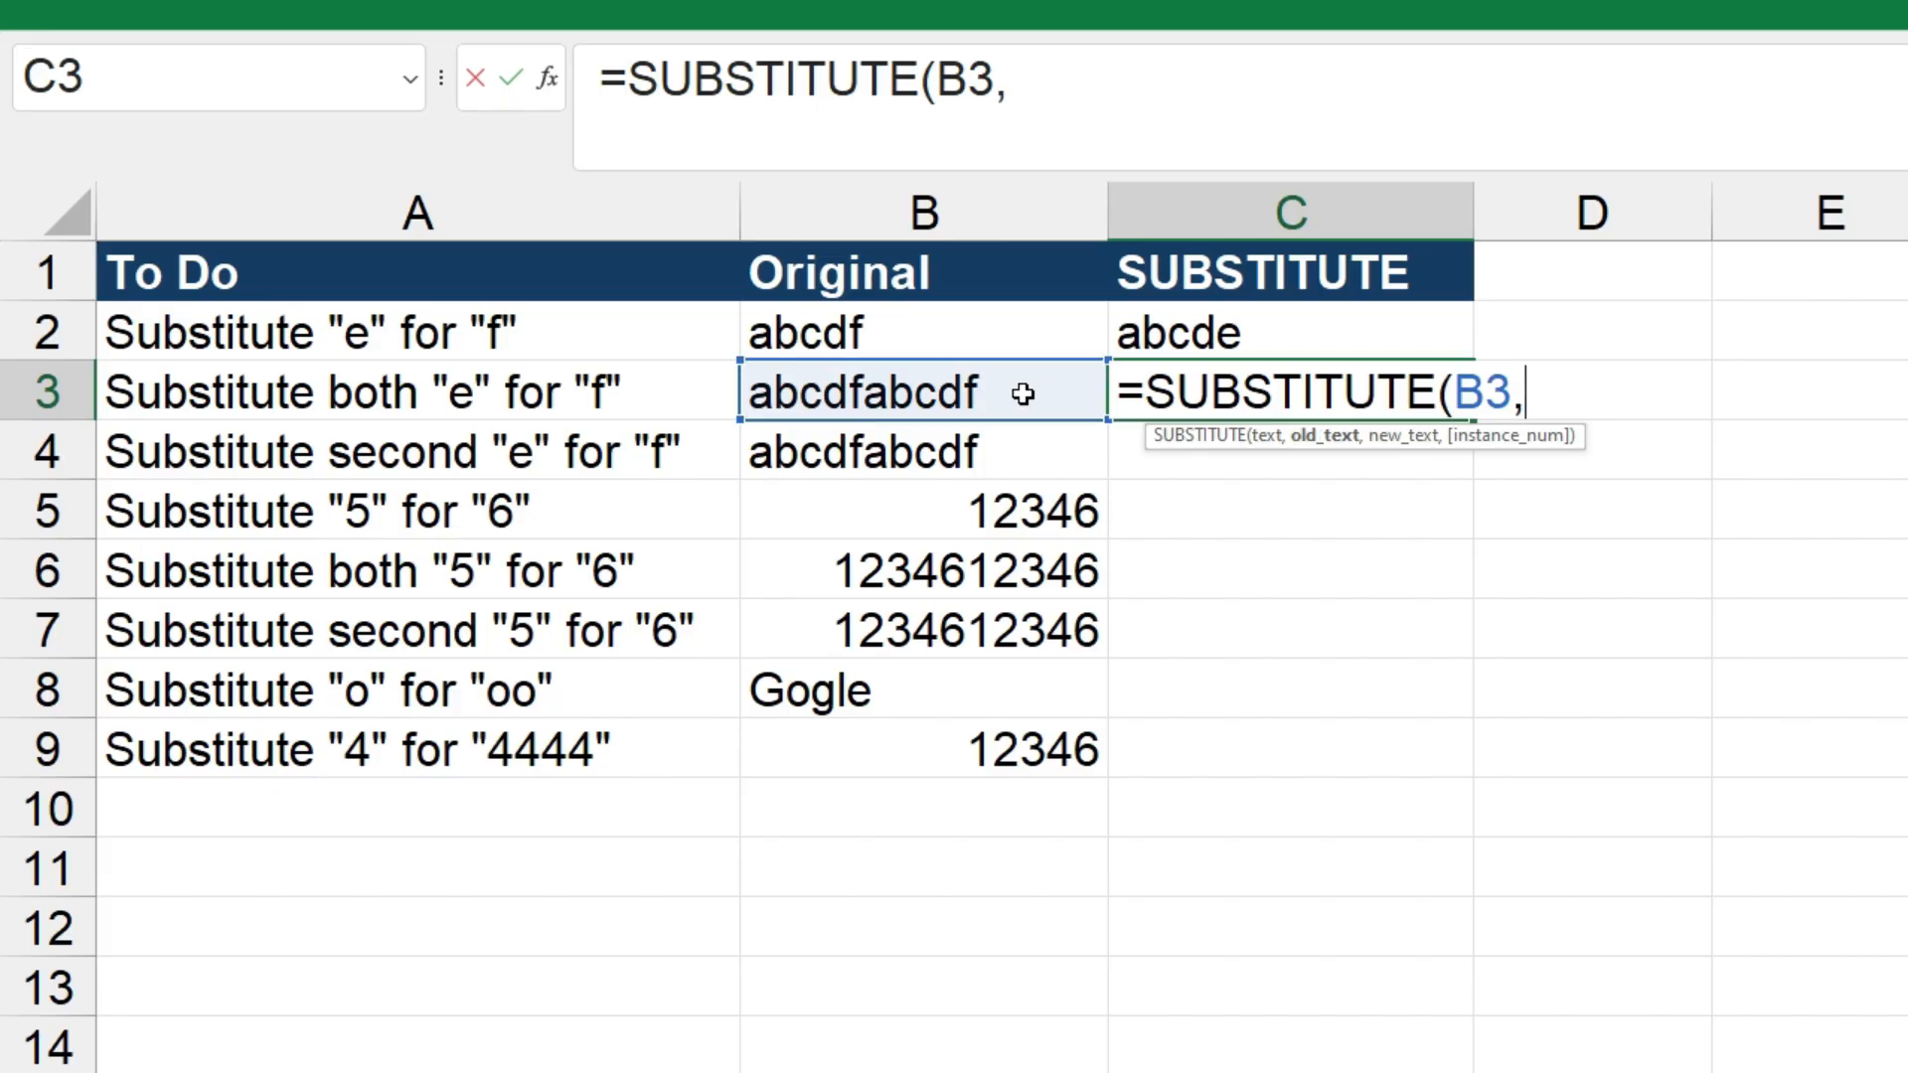
{"action": "type", "text": "\"f\""}
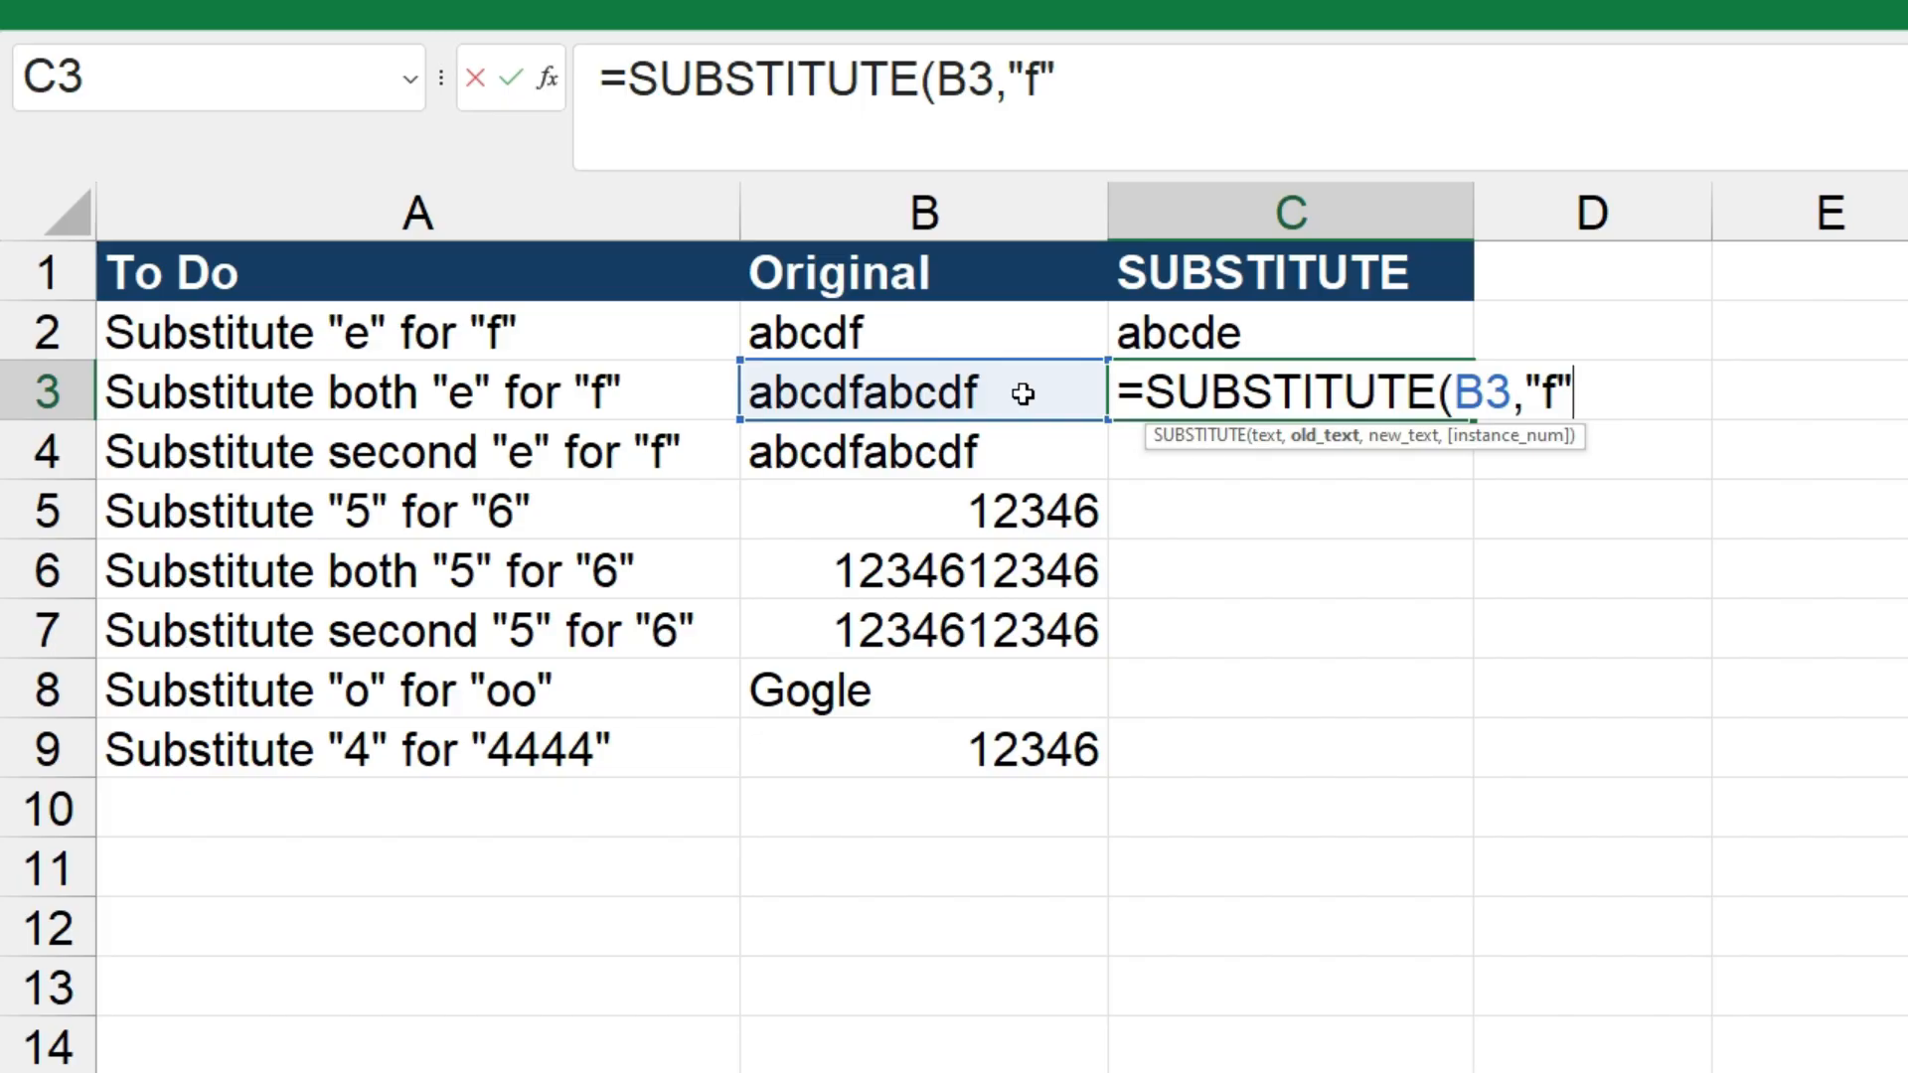
{"action": "type", "text": ",\"e"}
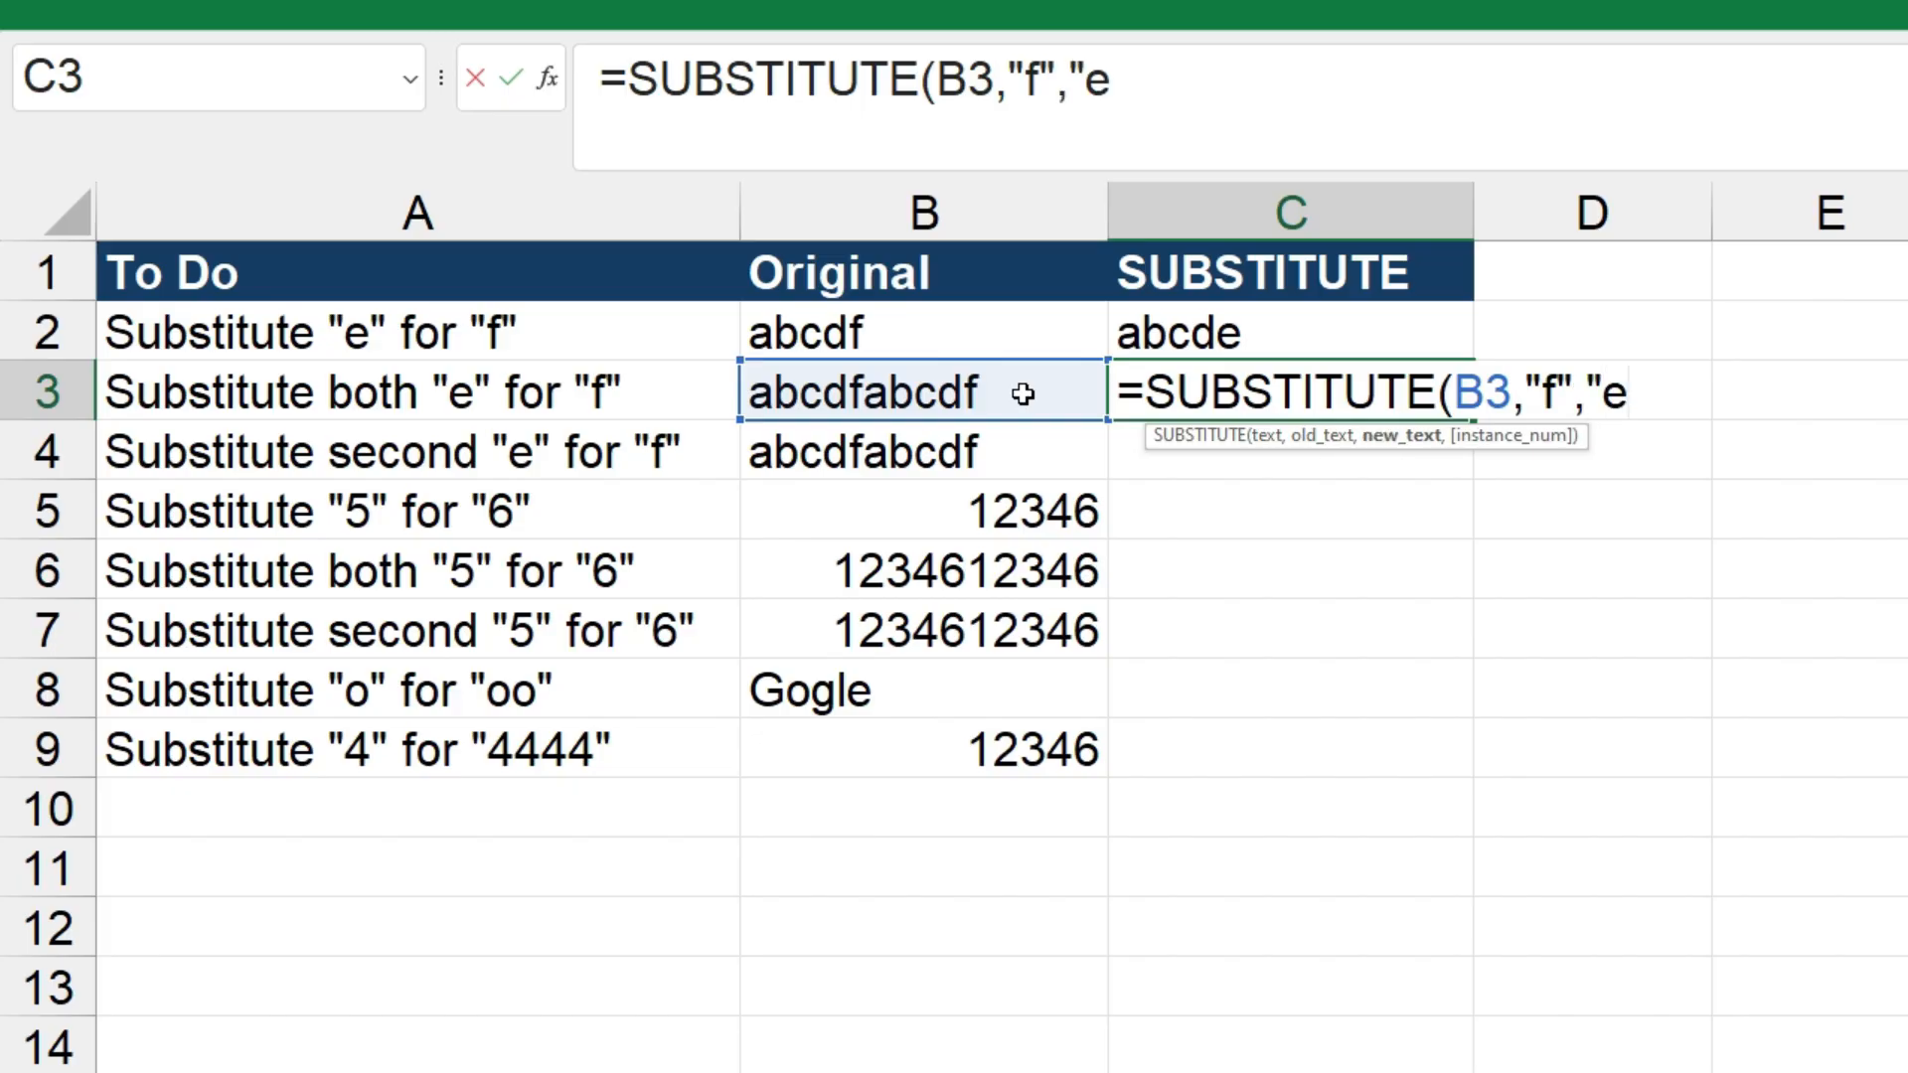
{"action": "type", "text": "\")"}
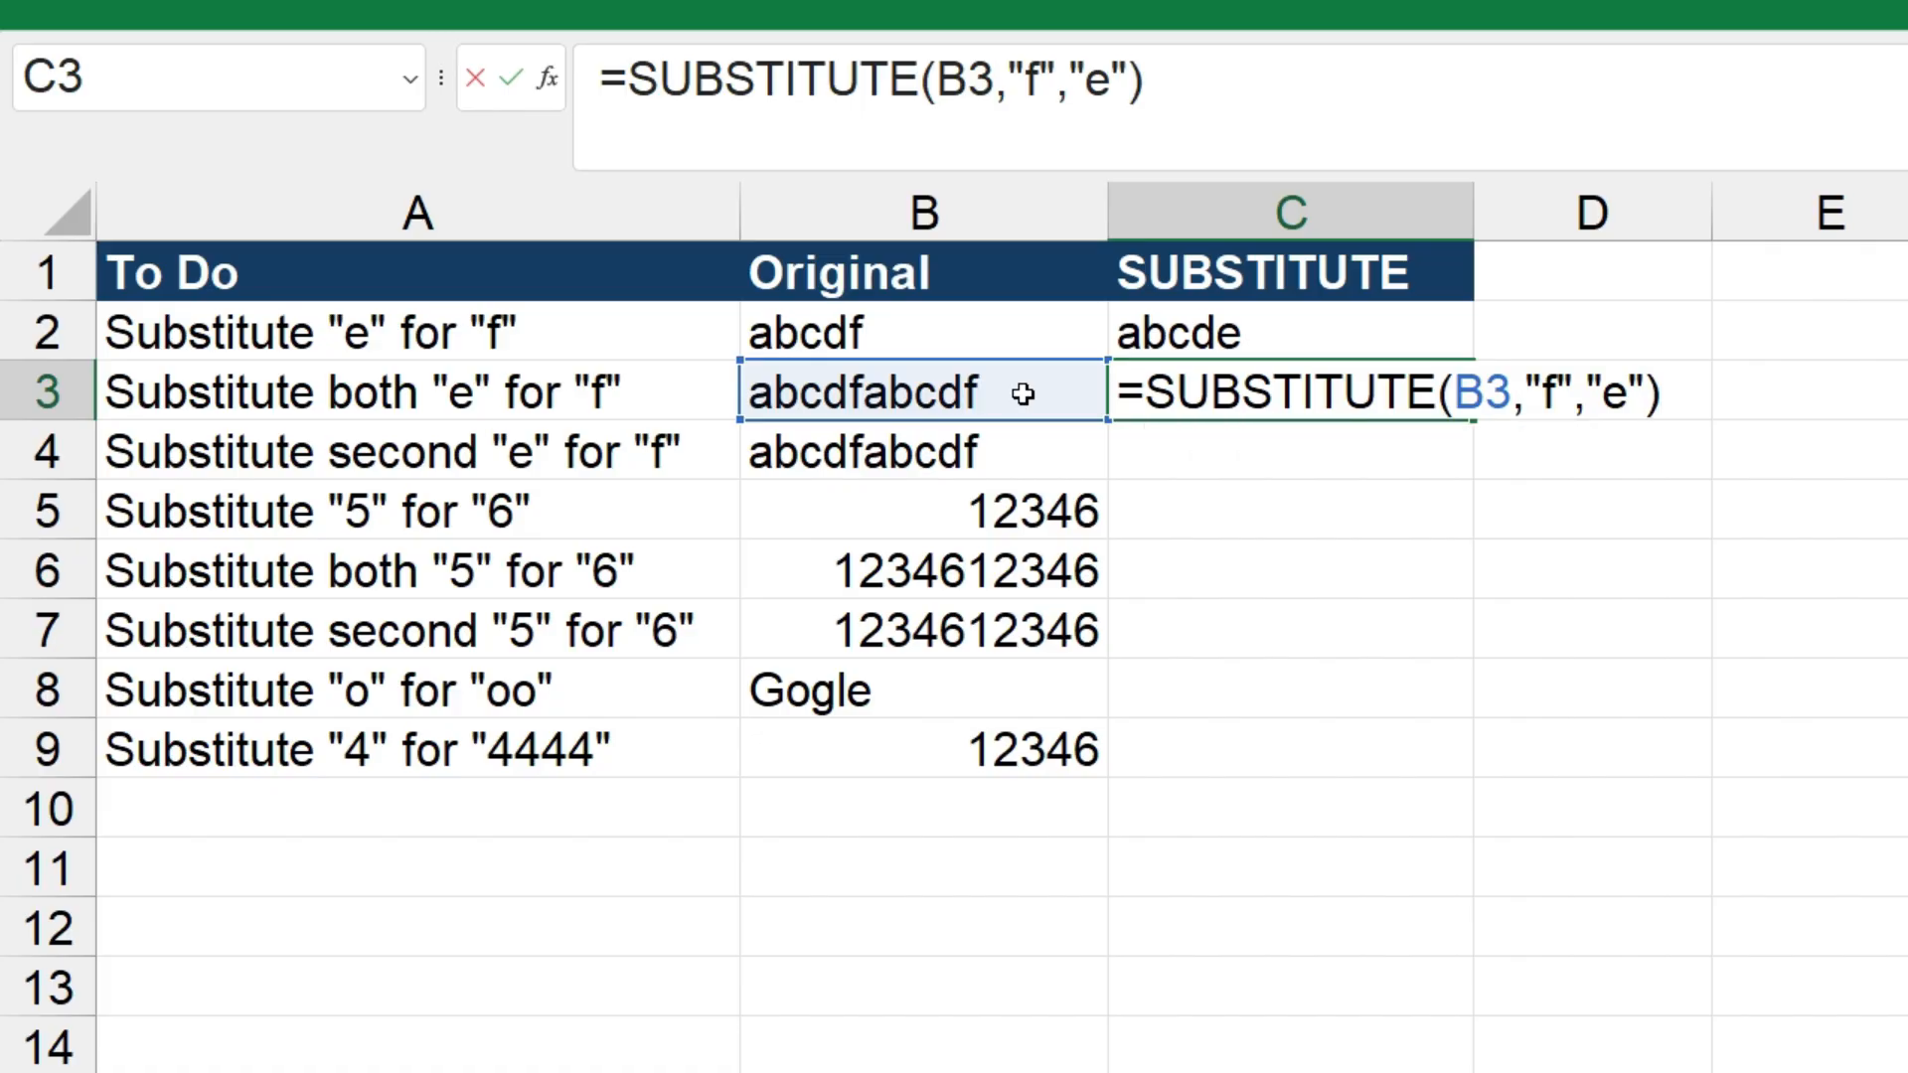
{"action": "key", "text": "Return"}
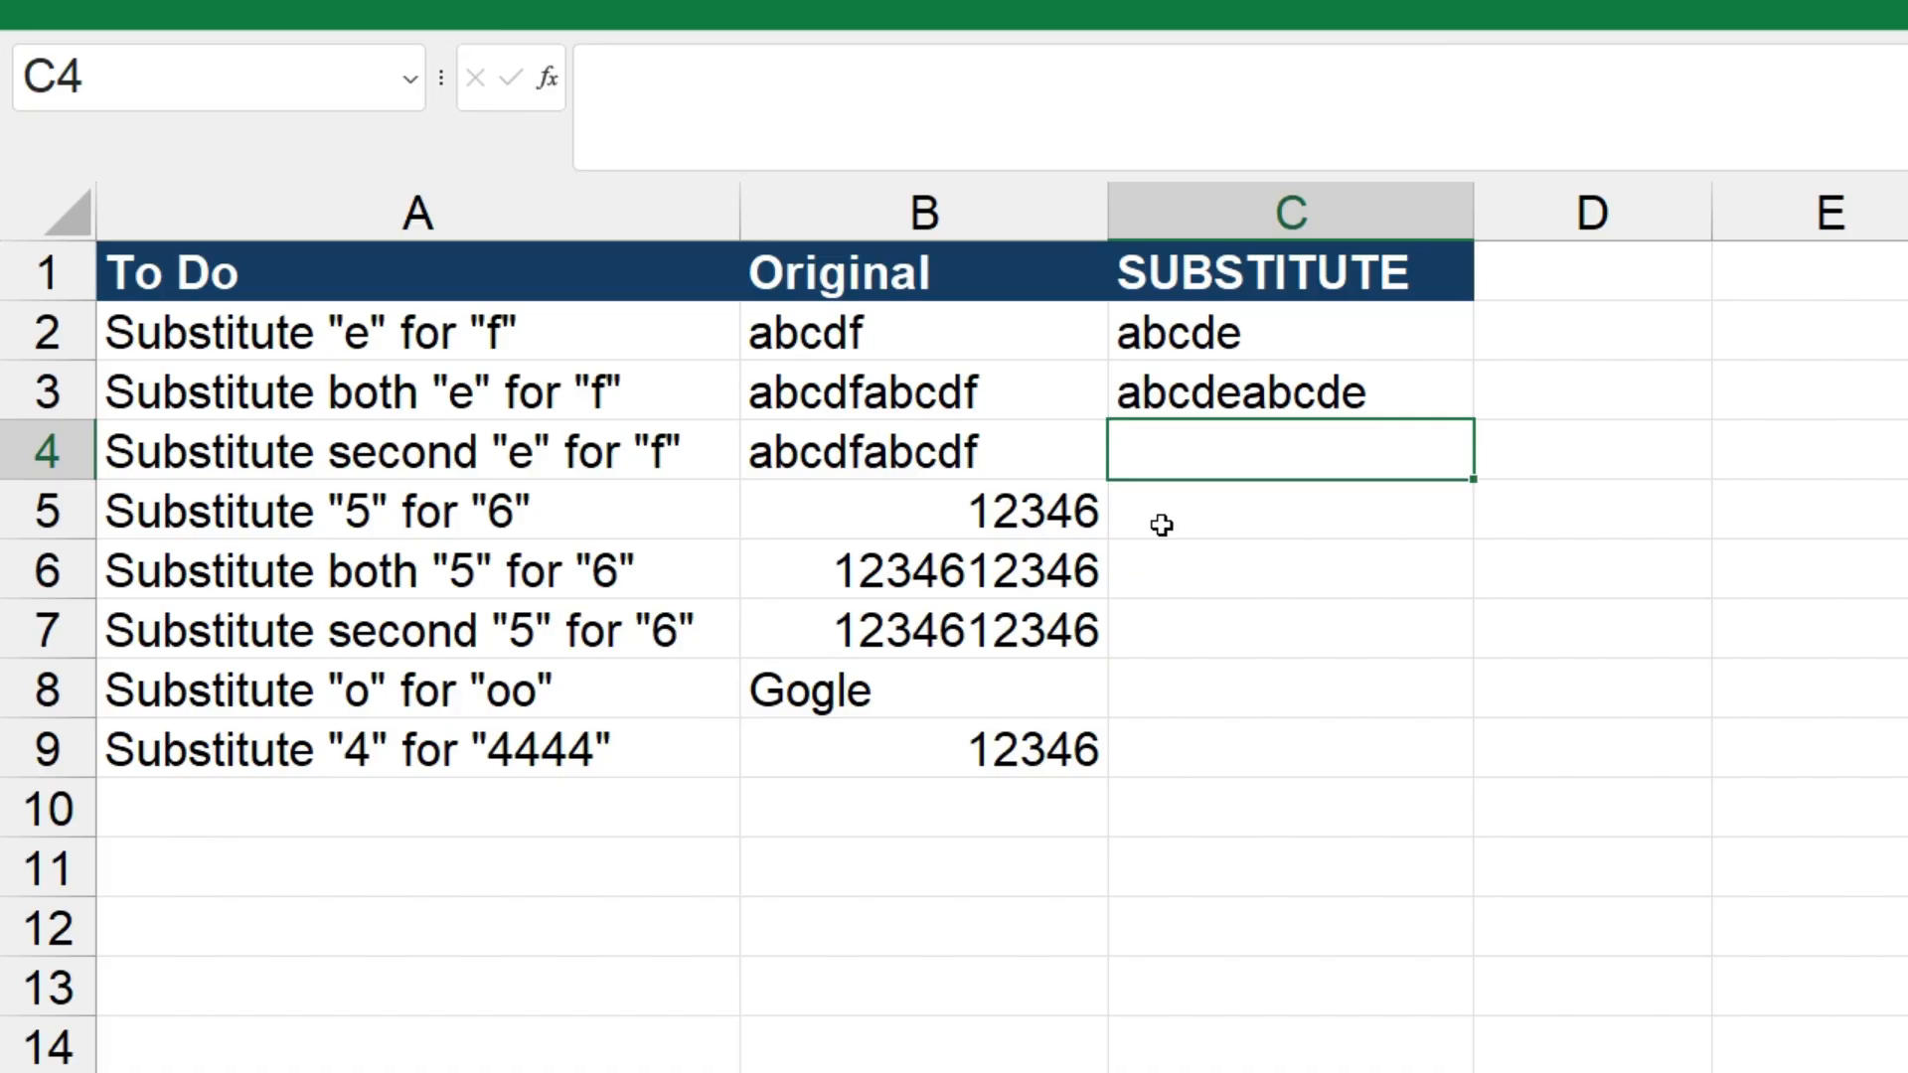
Enter =SUBSTITUTE(B4,"f","e",2) in cell C4 to replace only the second "f" with "e"
{"action": "type", "text": "=su"}
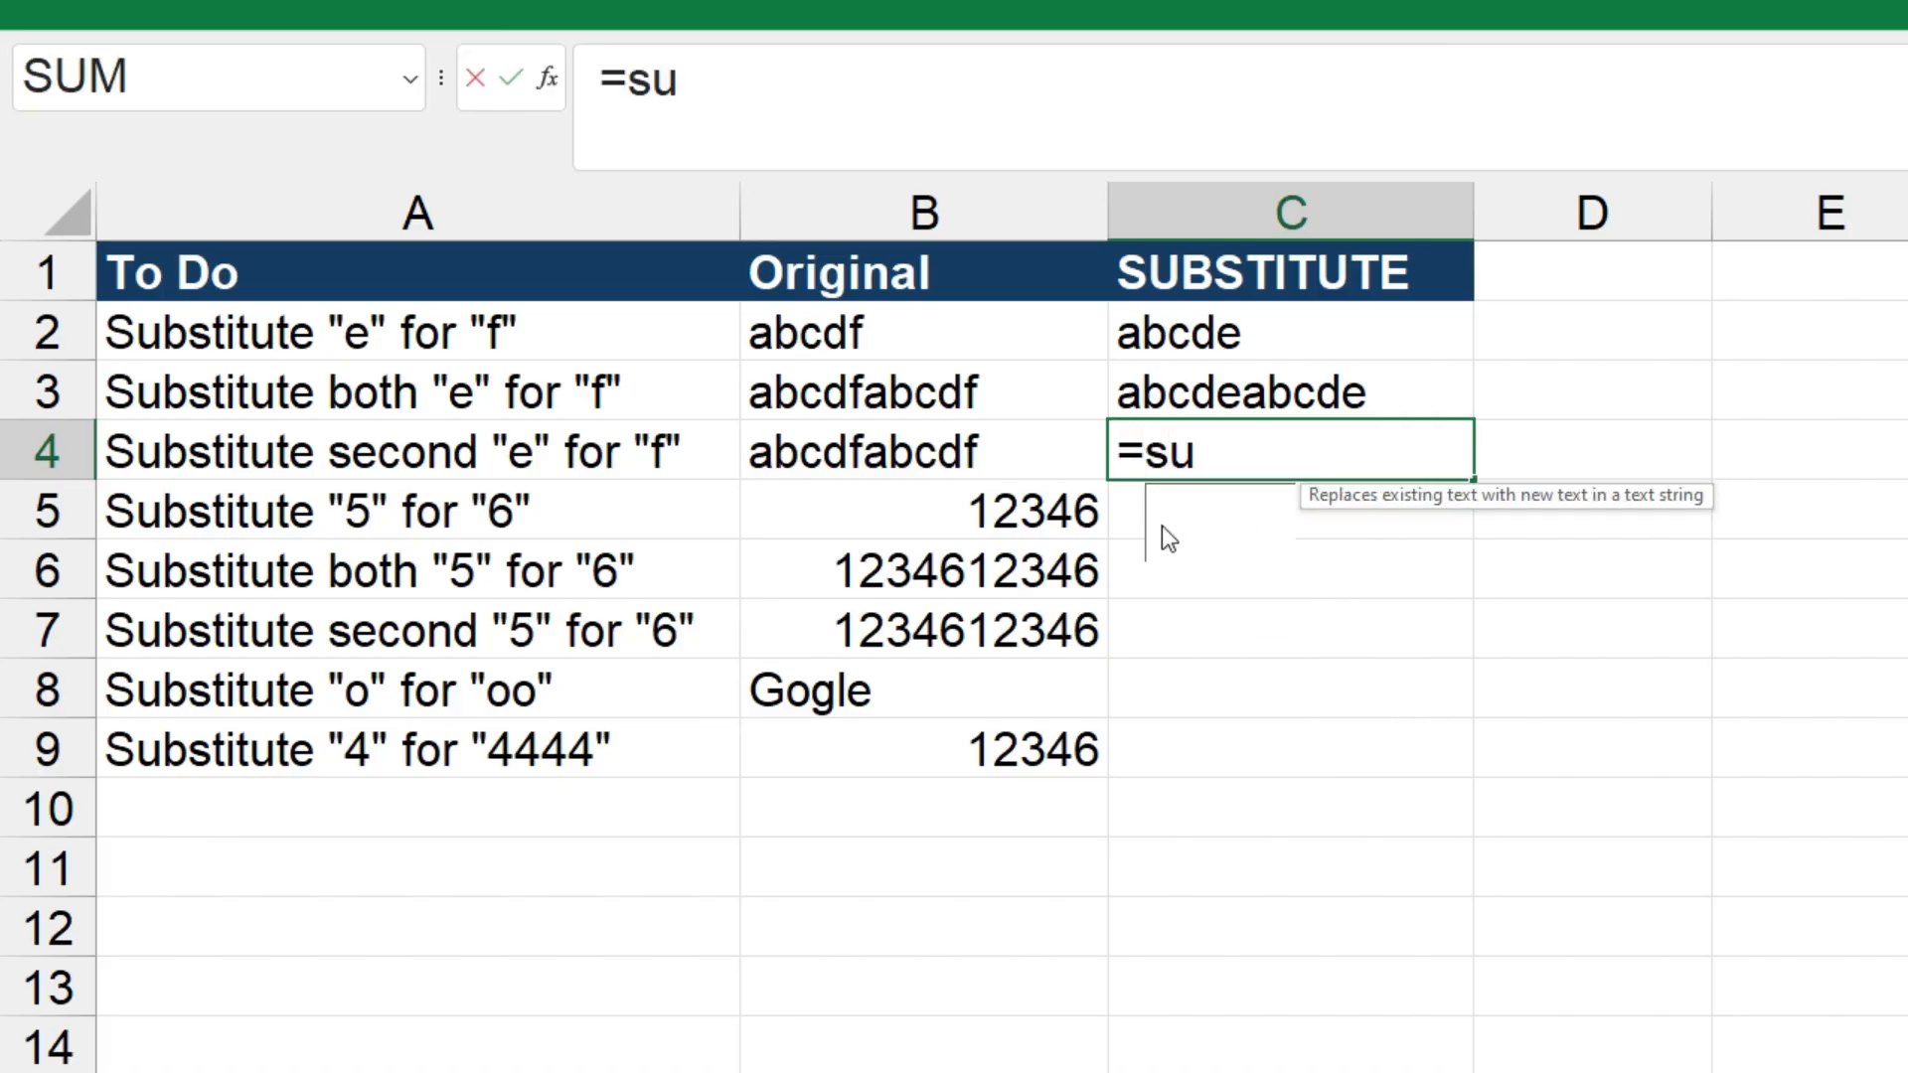
{"action": "type", "text": "bst"}
{"action": "key", "text": "Tab"}
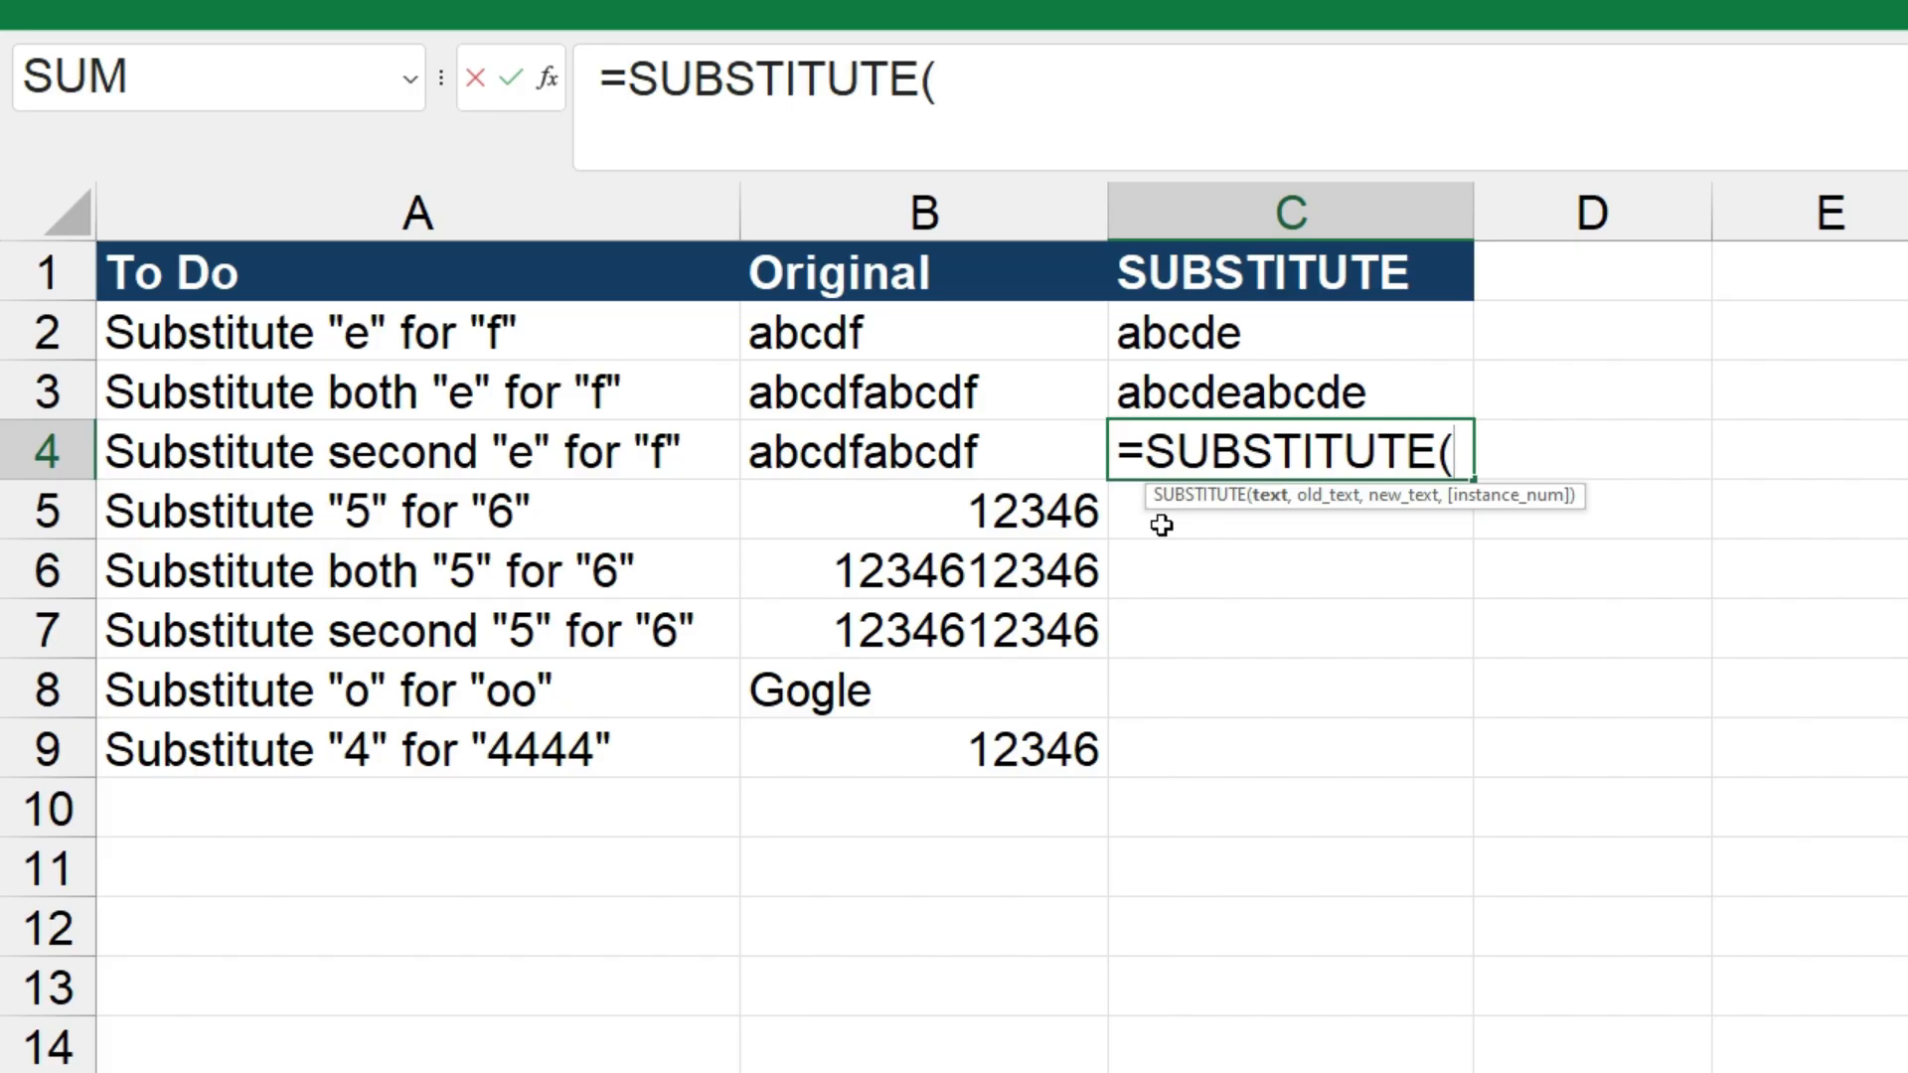
{"action": "left_click", "coordinate": [1060, 456]}
{"action": "type", "text": ",\""}
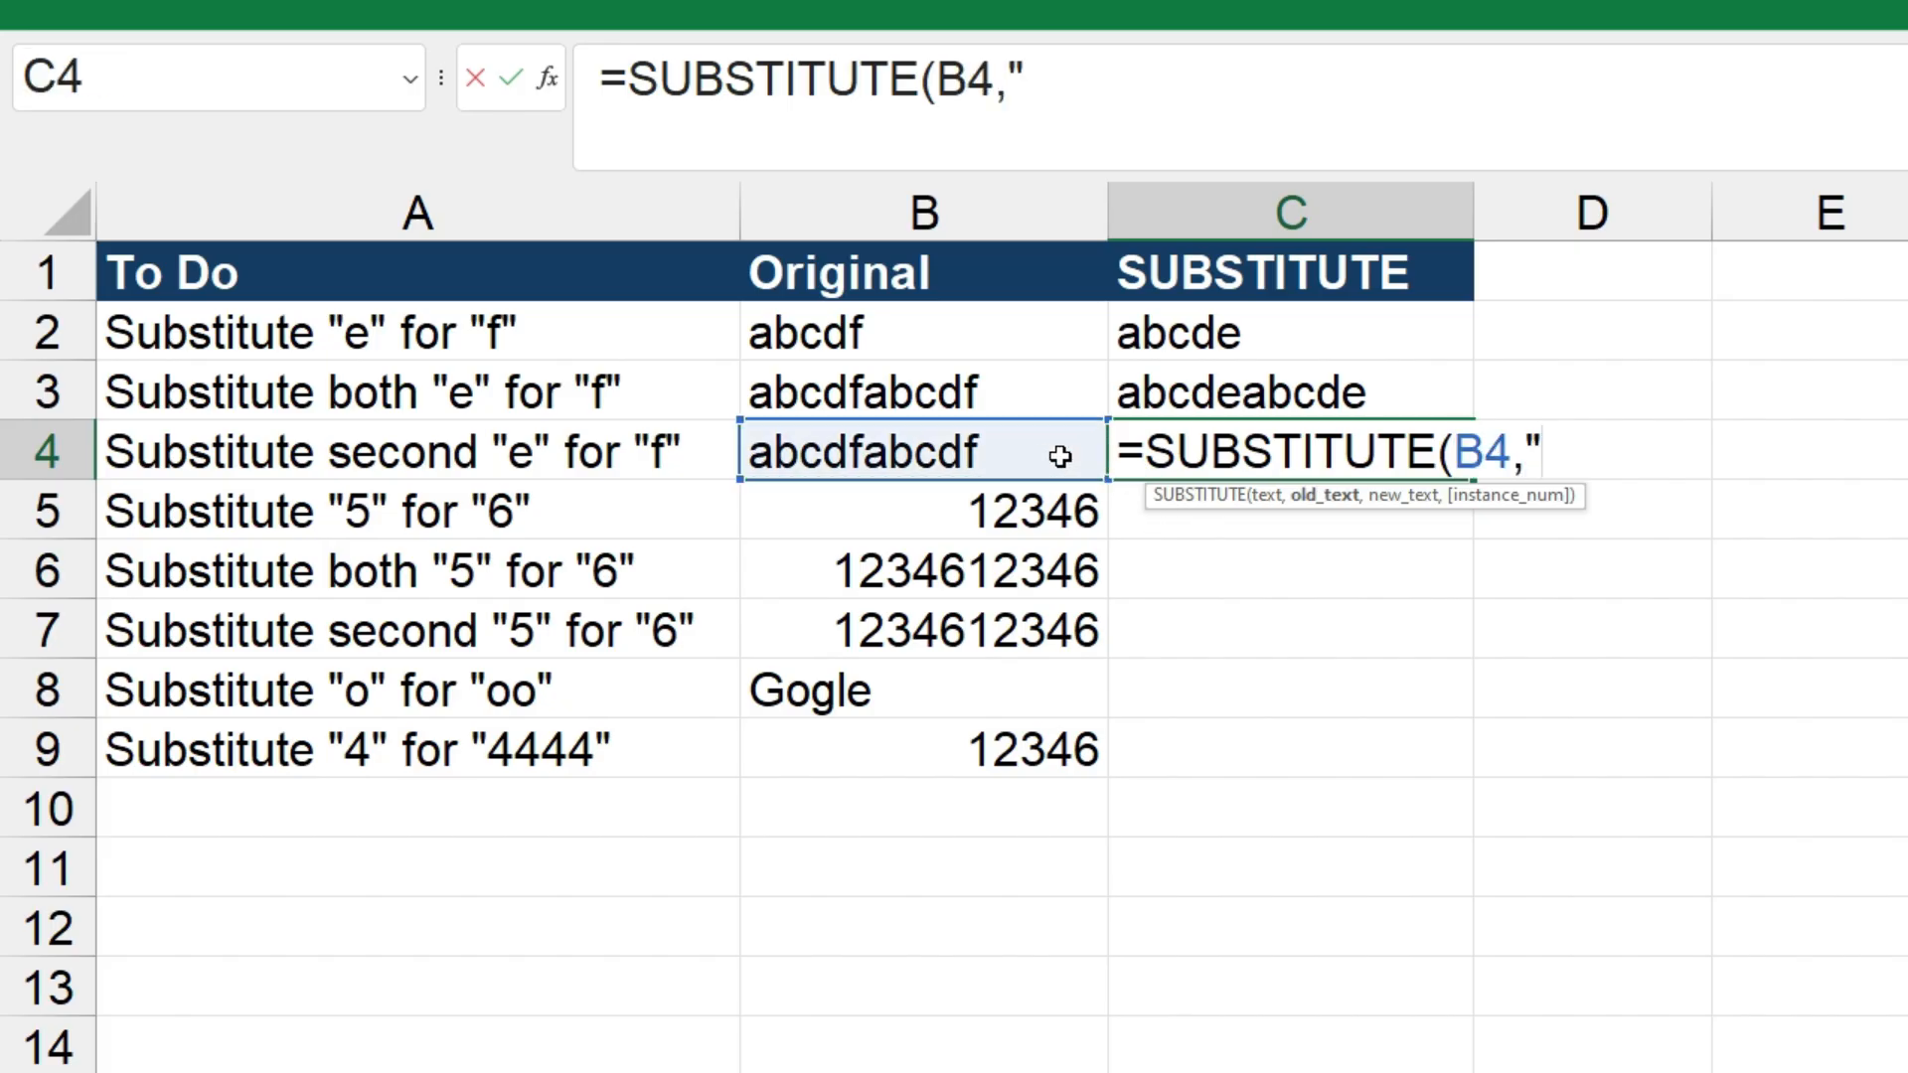
{"action": "type", "text": "f\","}
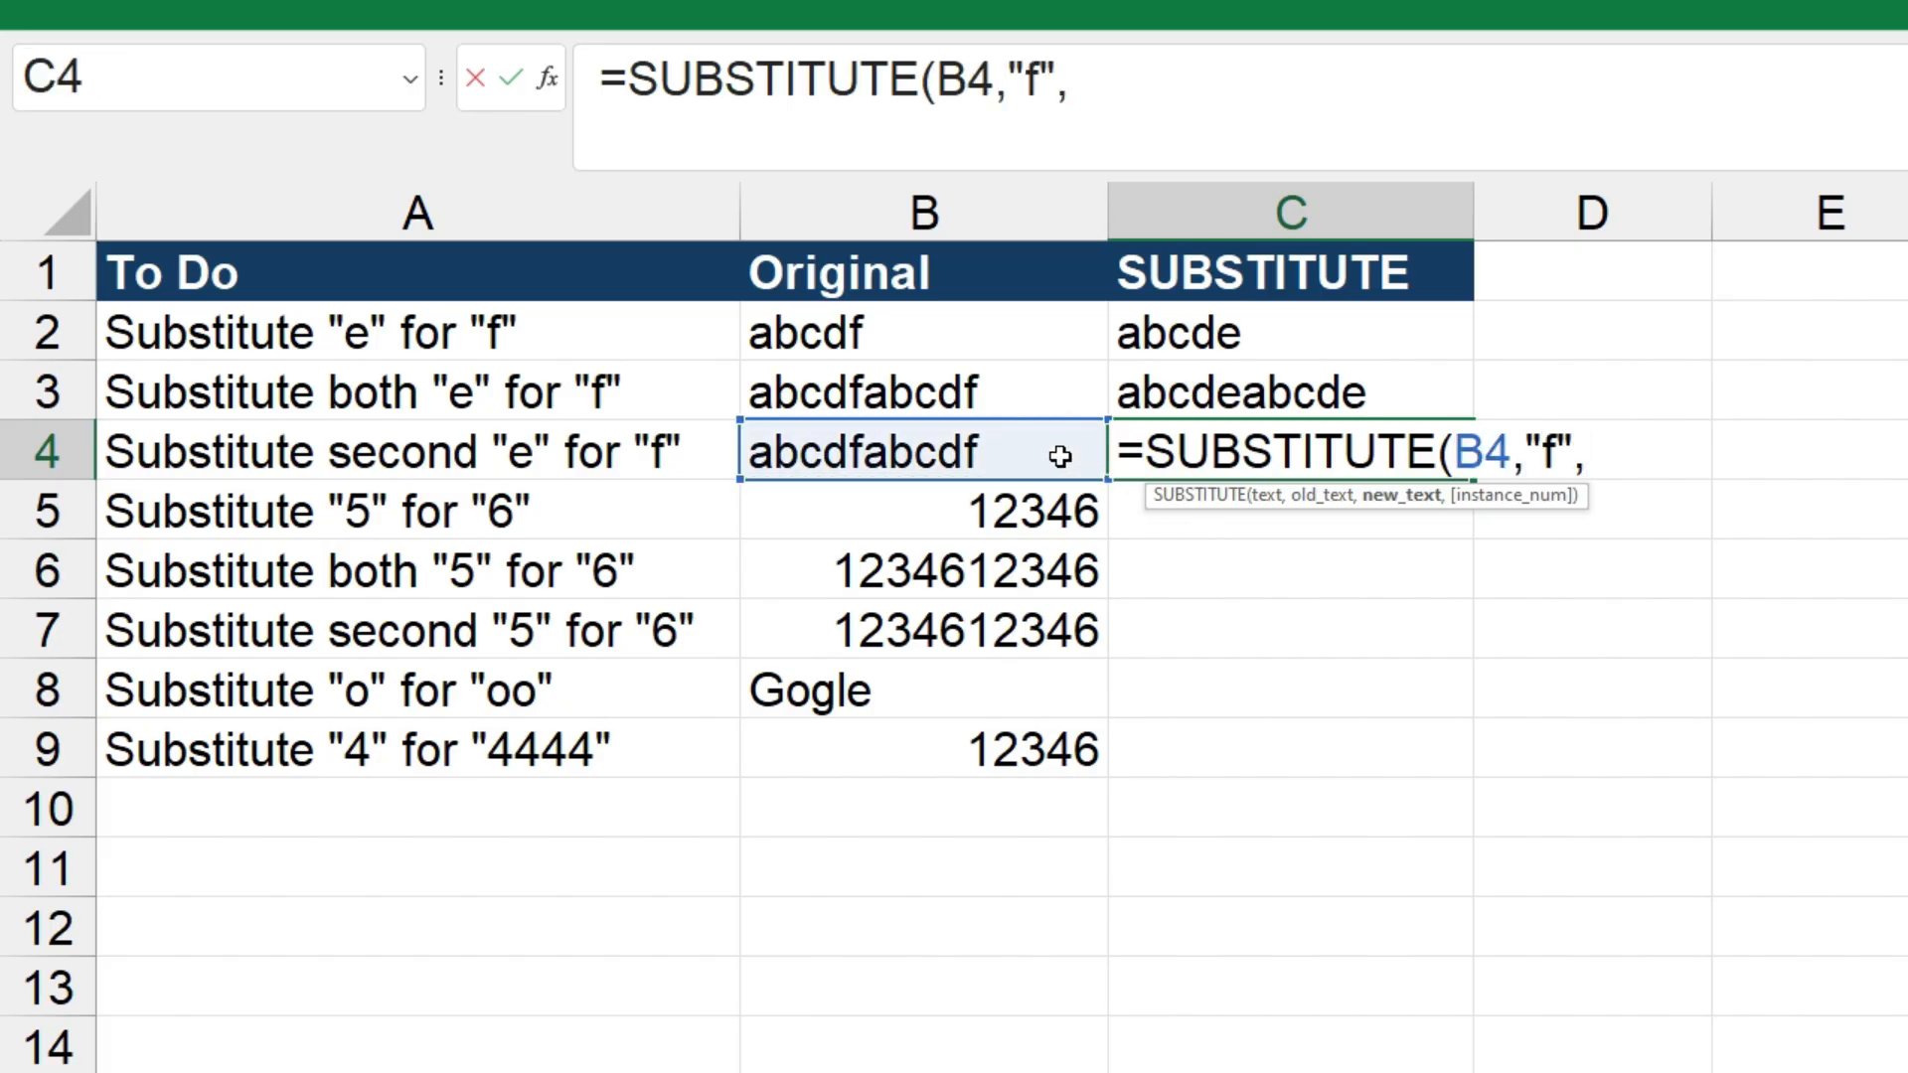
{"action": "type", "text": "\"e\","}
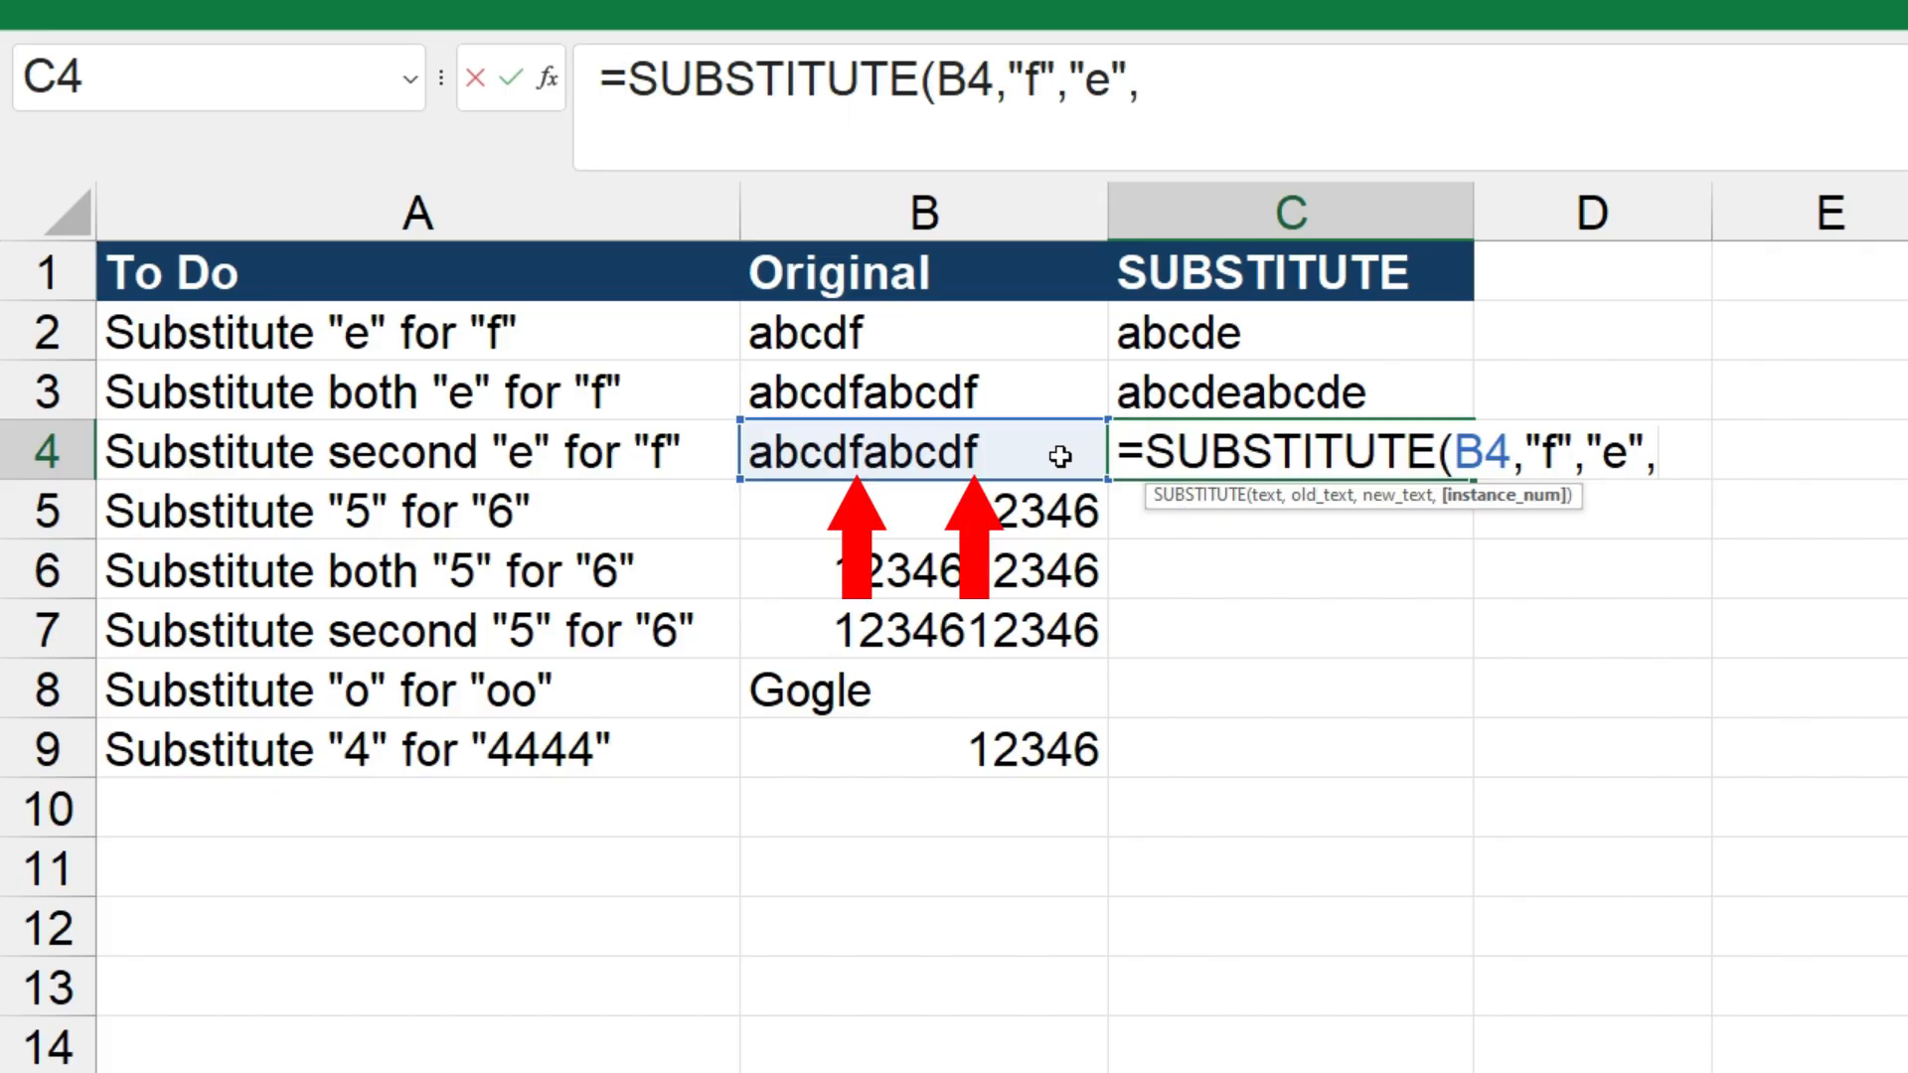
{"action": "type", "text": "2"}
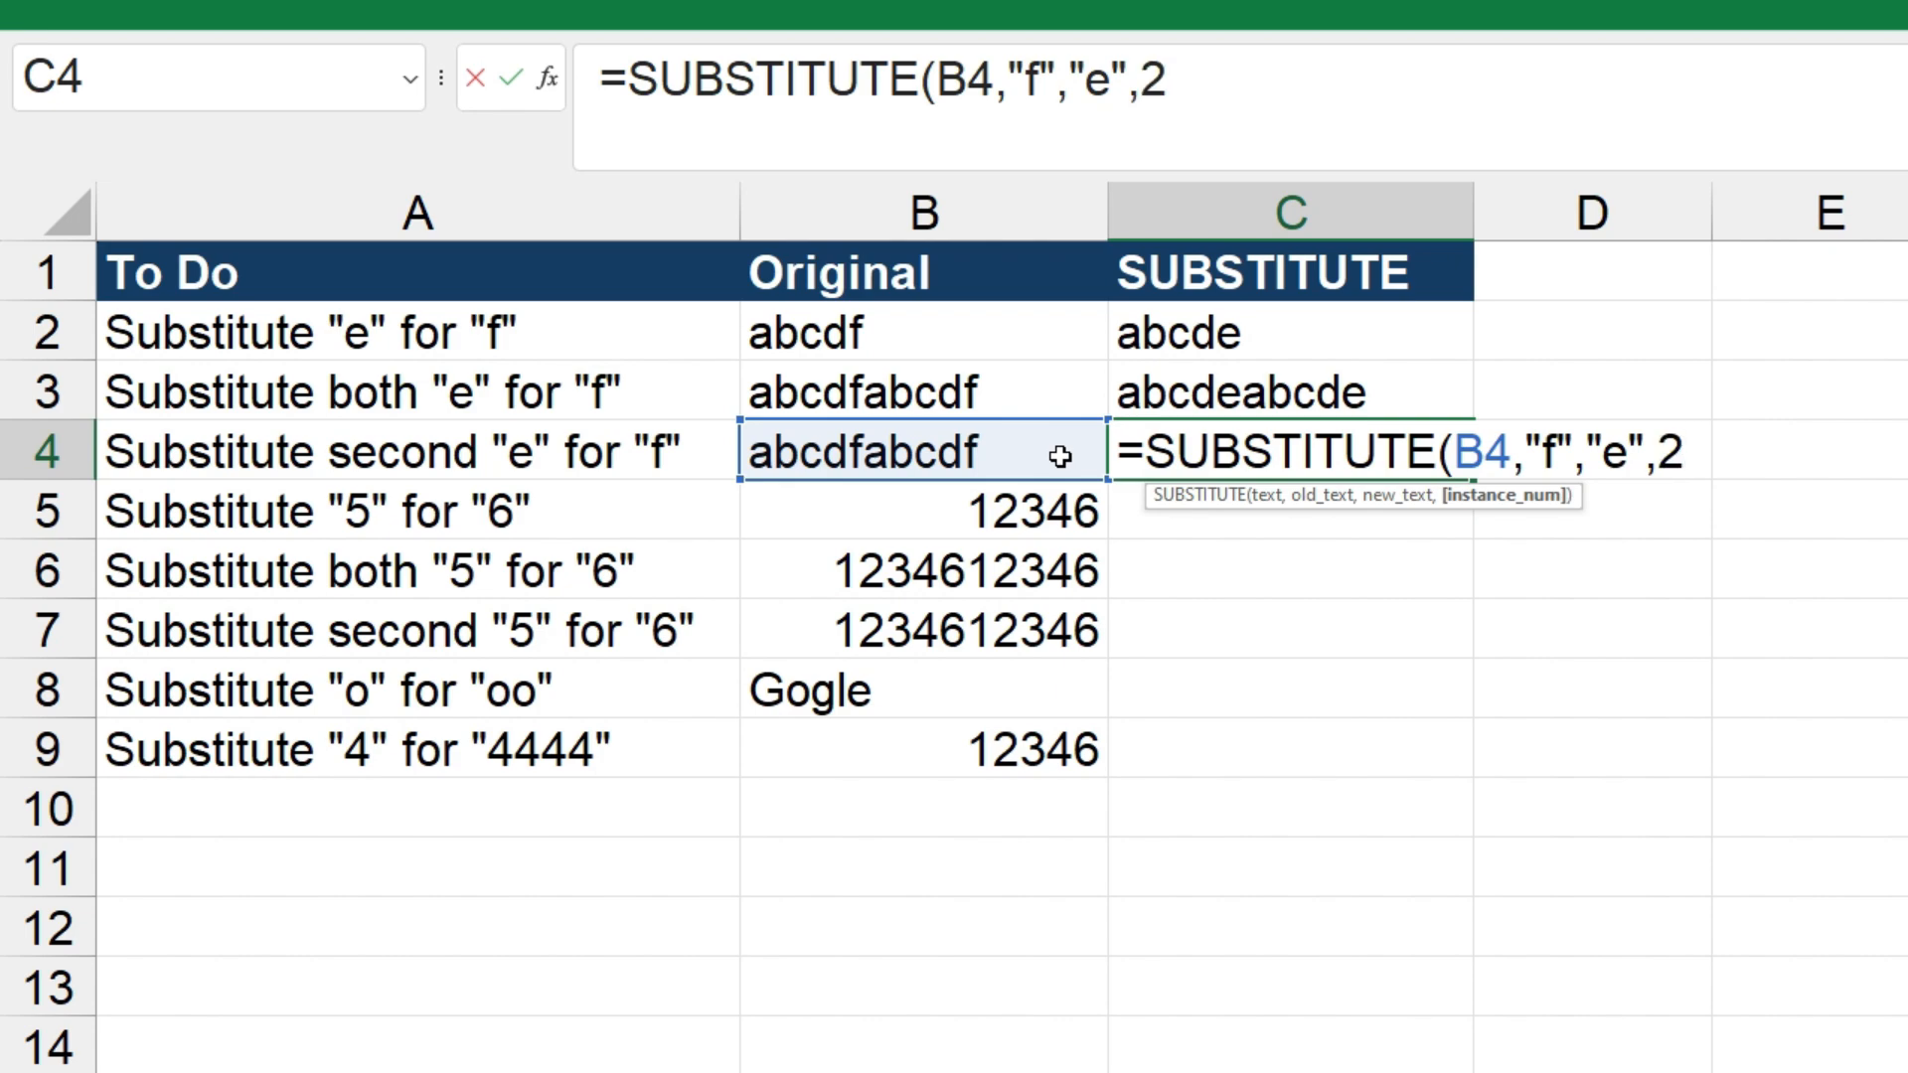
{"action": "type", "text": ")"}
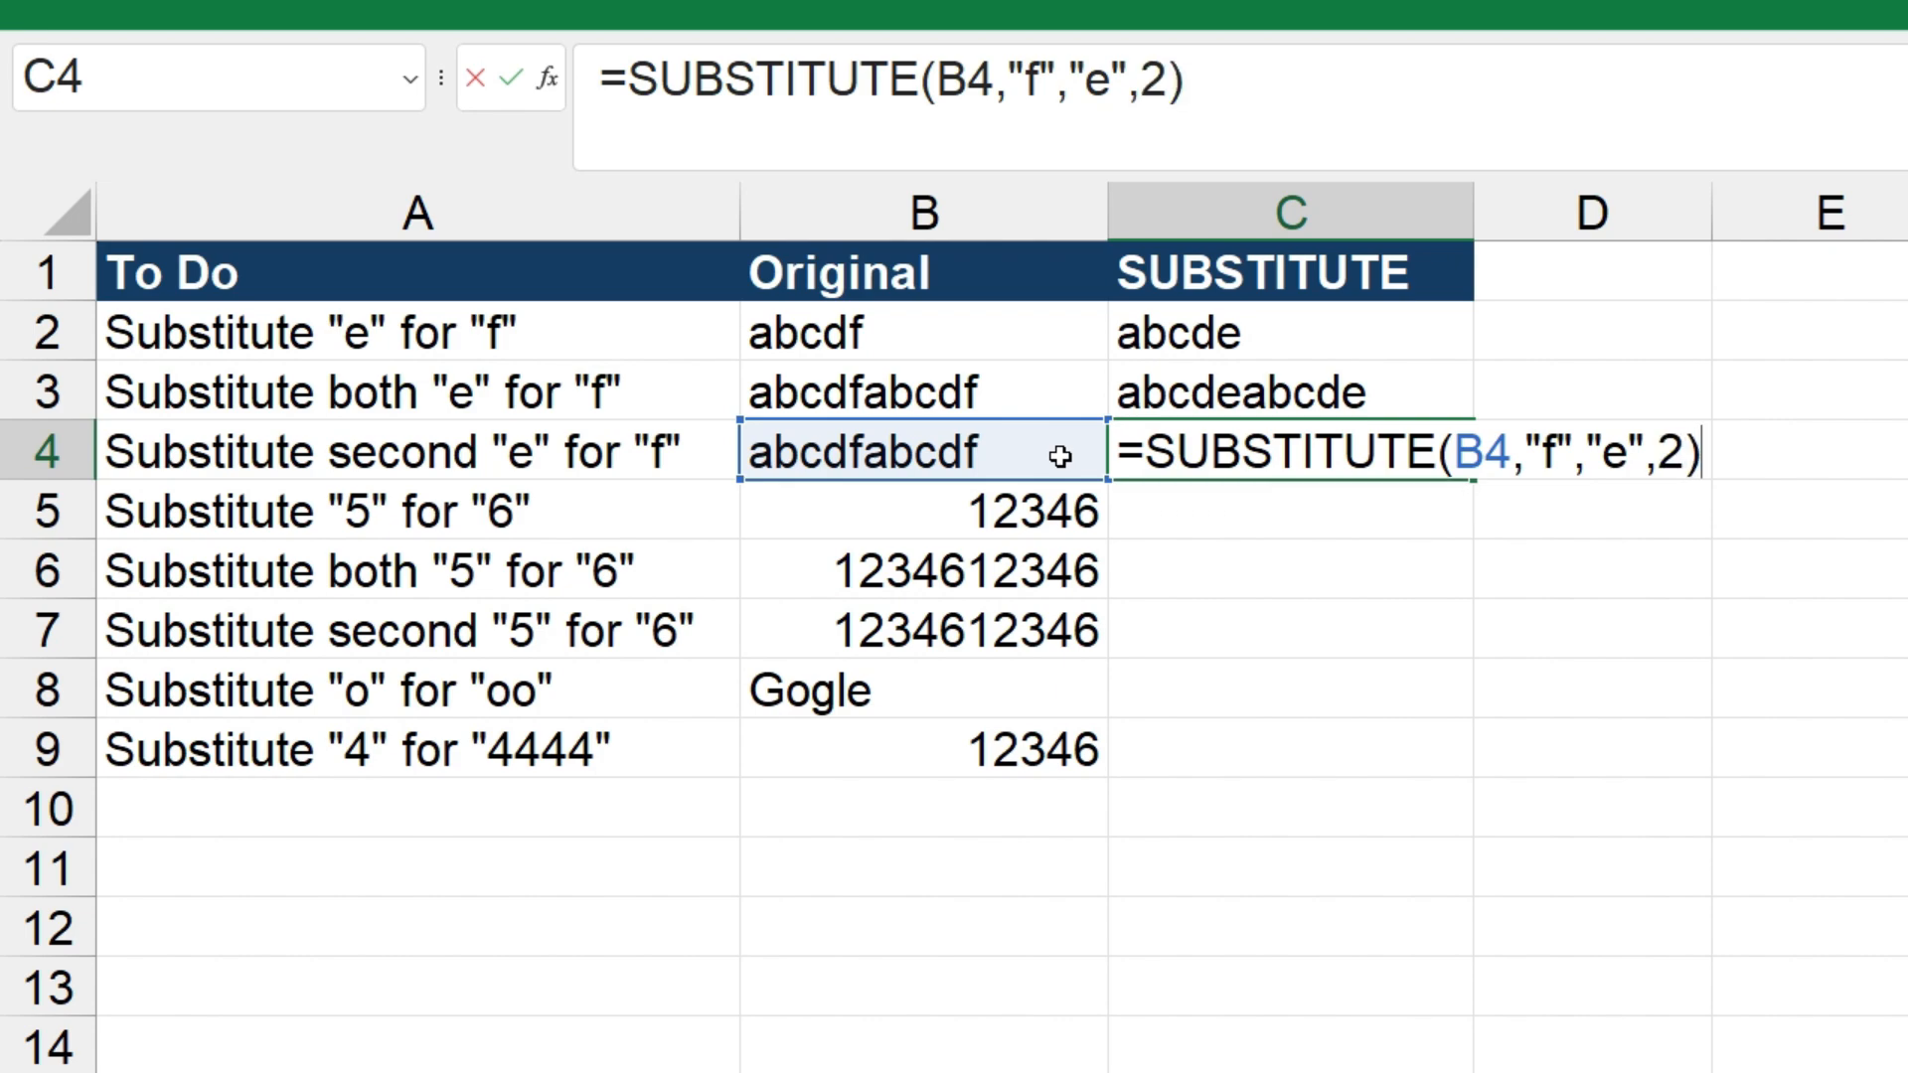
{"action": "key", "text": "Return"}
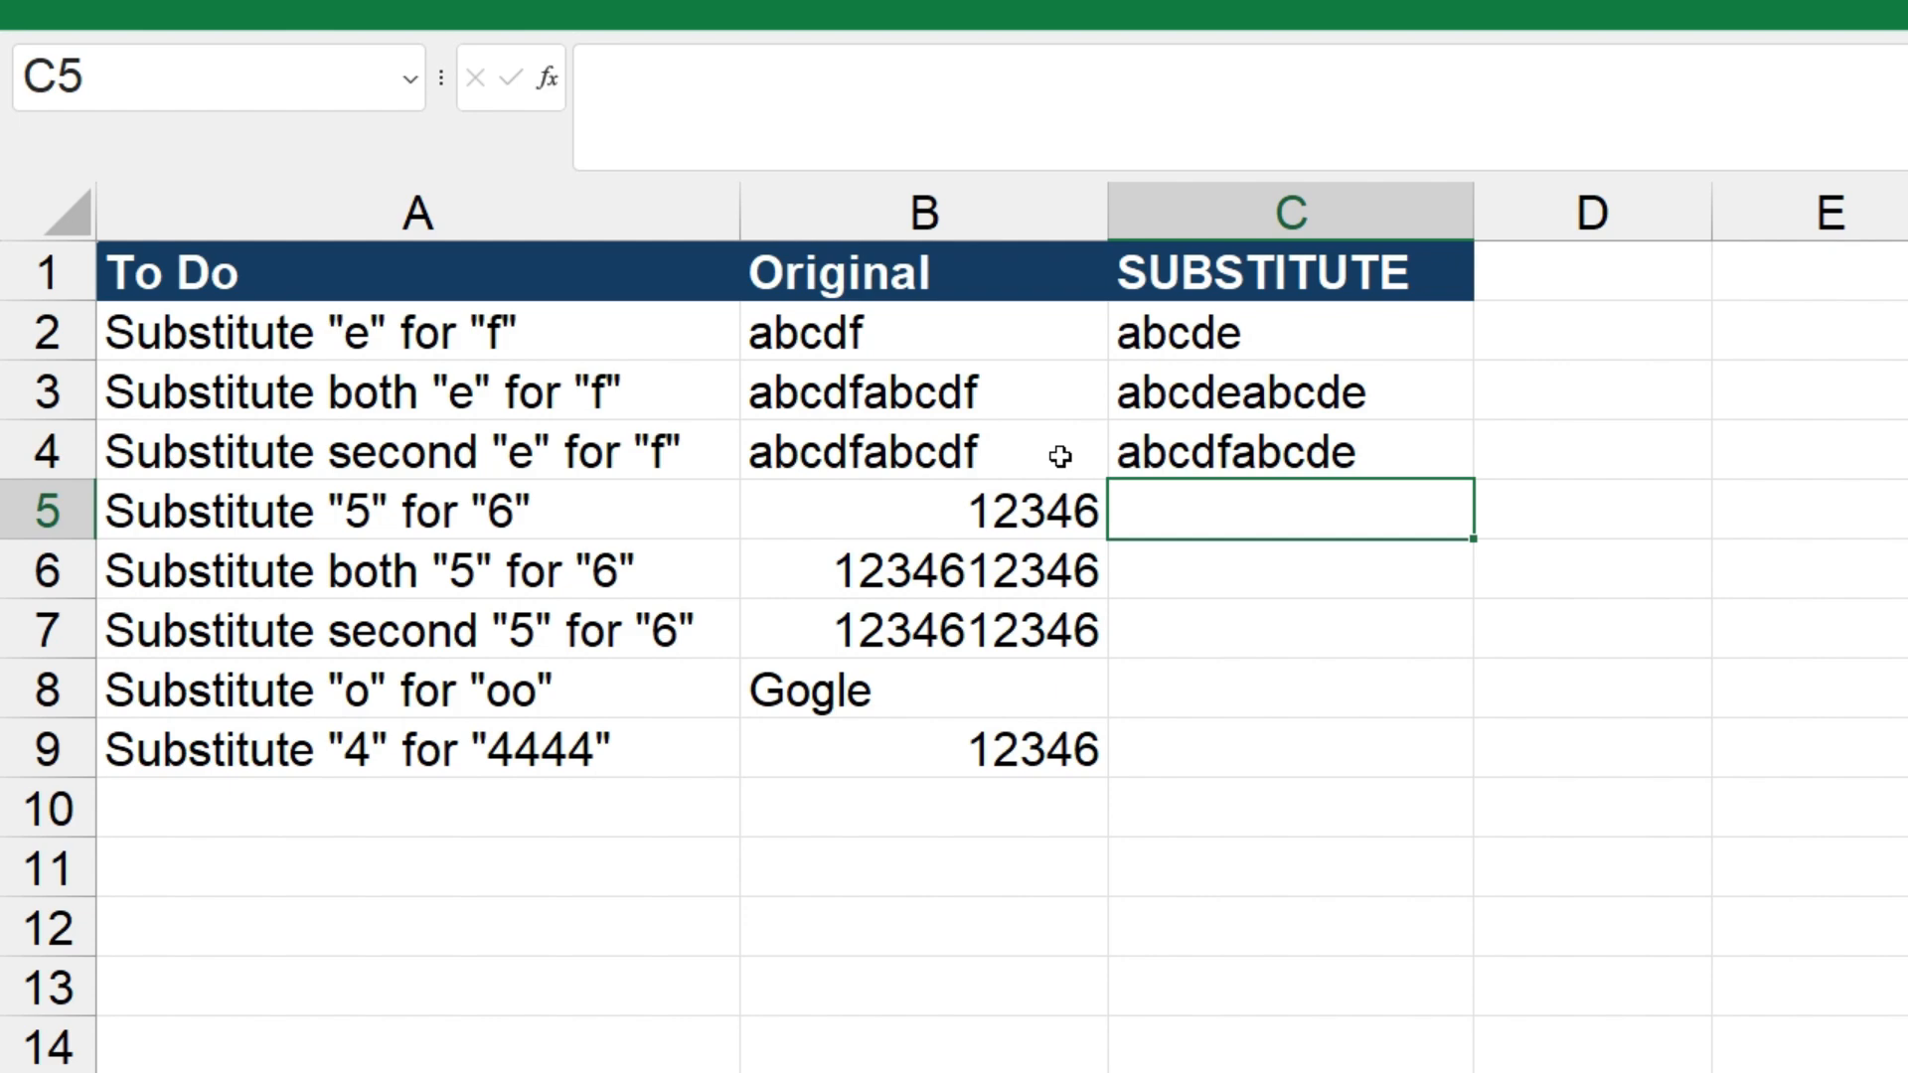
Enter =SUBSTITUTE(B5,"6","5") in cell C5 to replace "6" with "5" in the original number
{"action": "type", "text": "=sub"}
{"action": "key", "text": "Tab"}
{"action": "left_click", "coordinate": [1046, 507]}
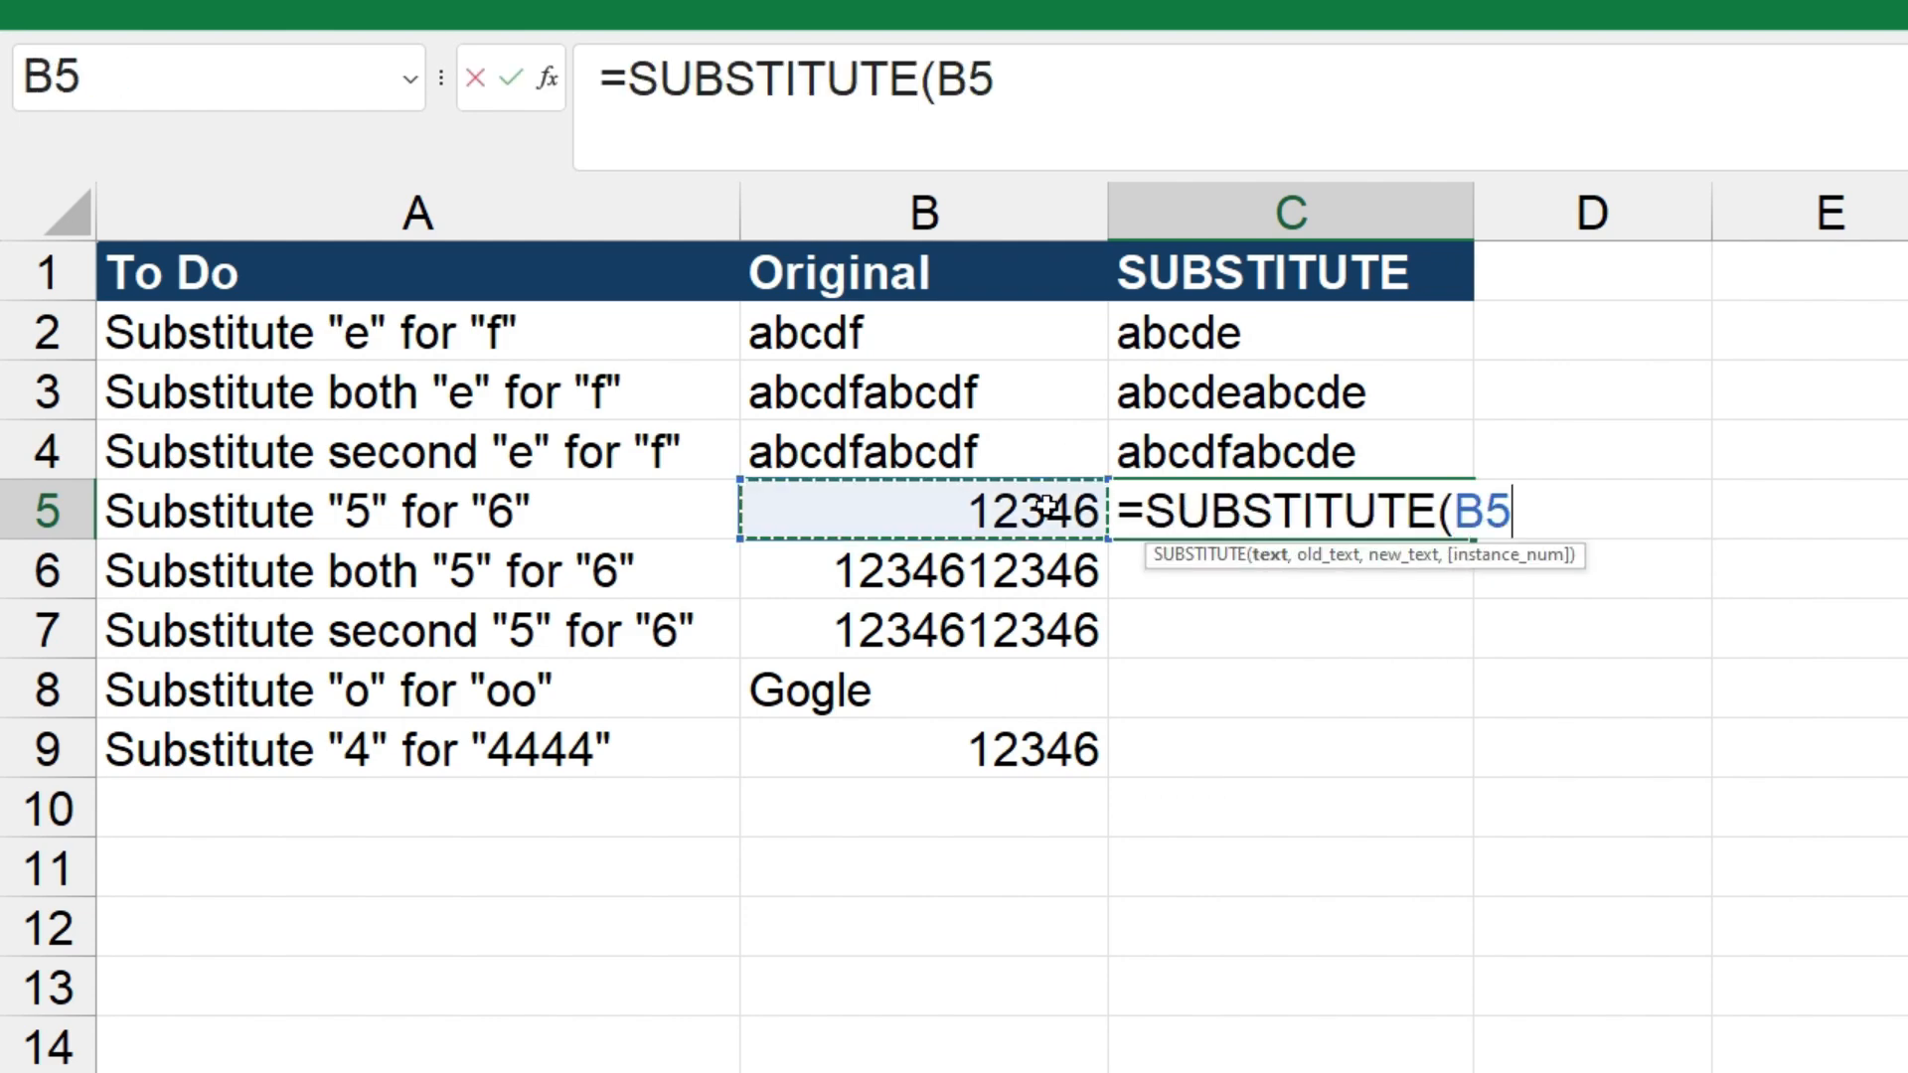
{"action": "type", "text": ",\"6\",\"5\")"}
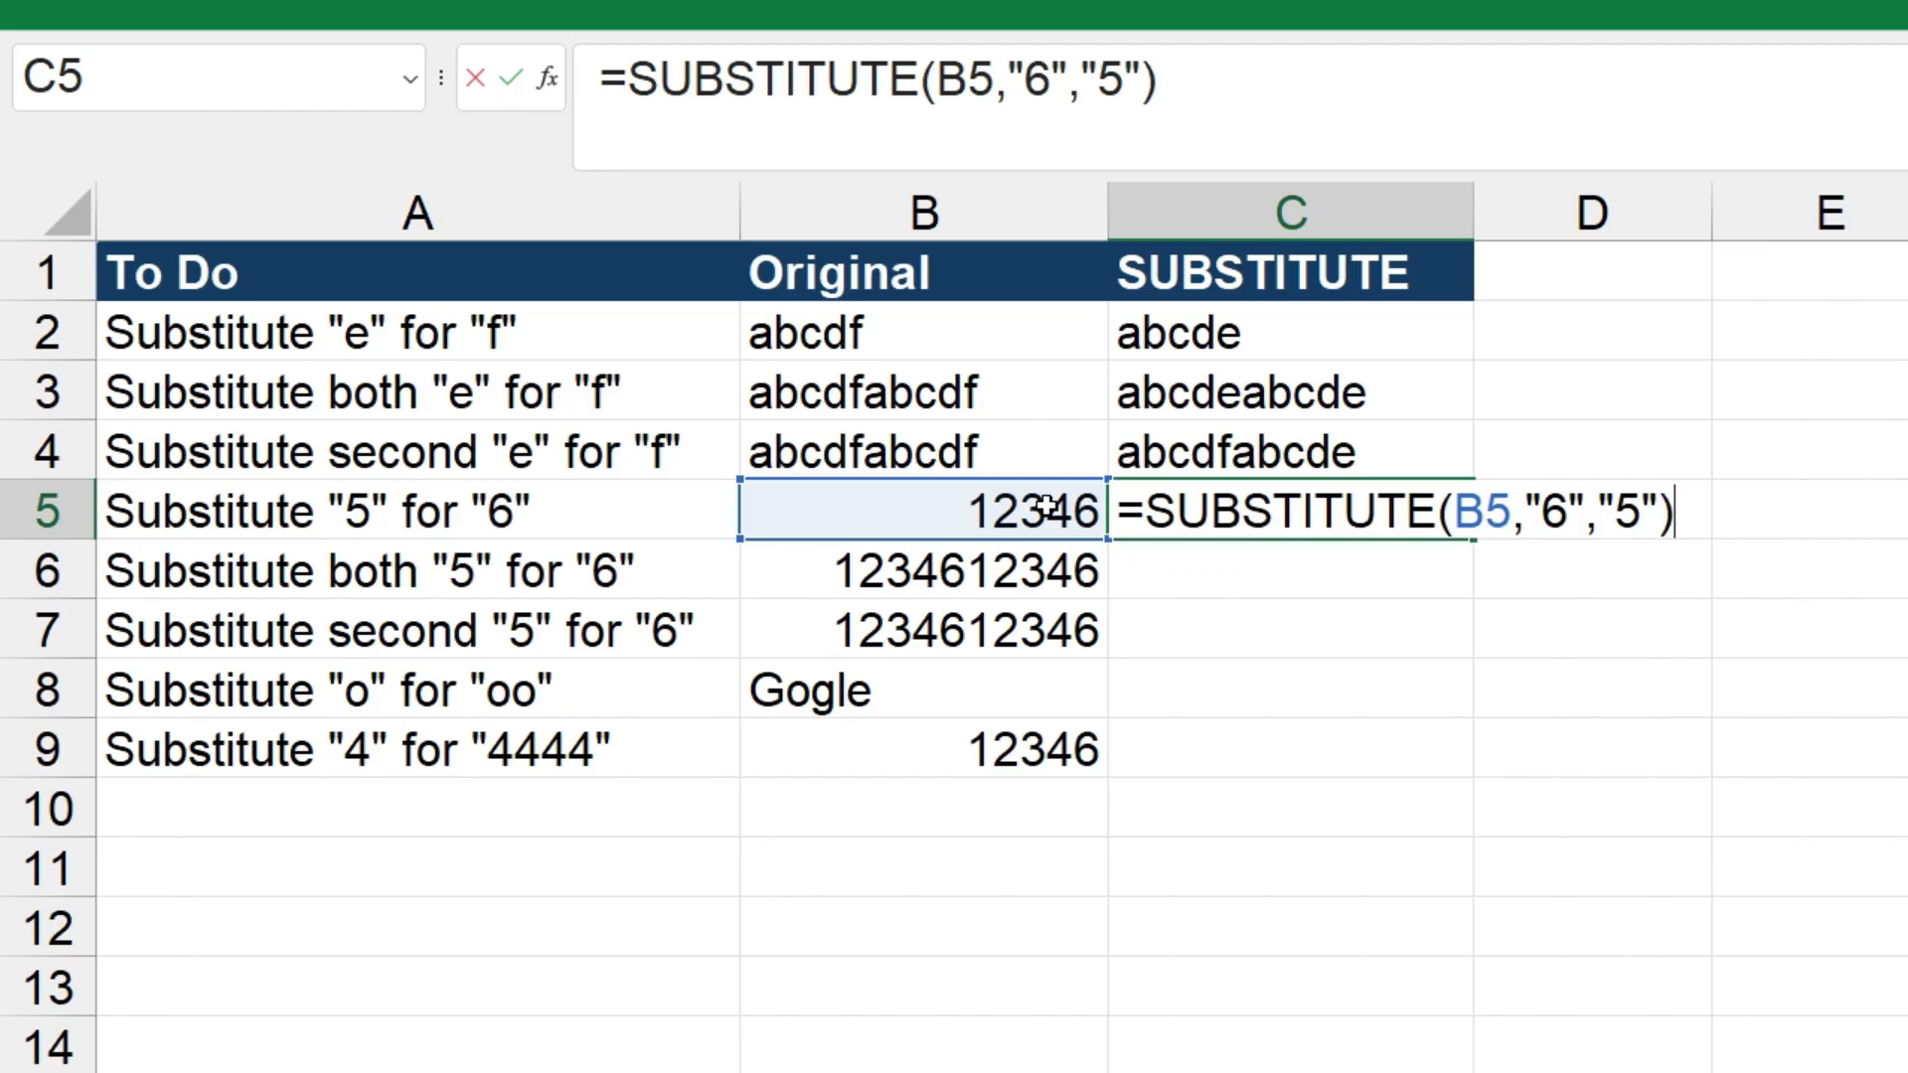
{"action": "key", "text": "Return"}
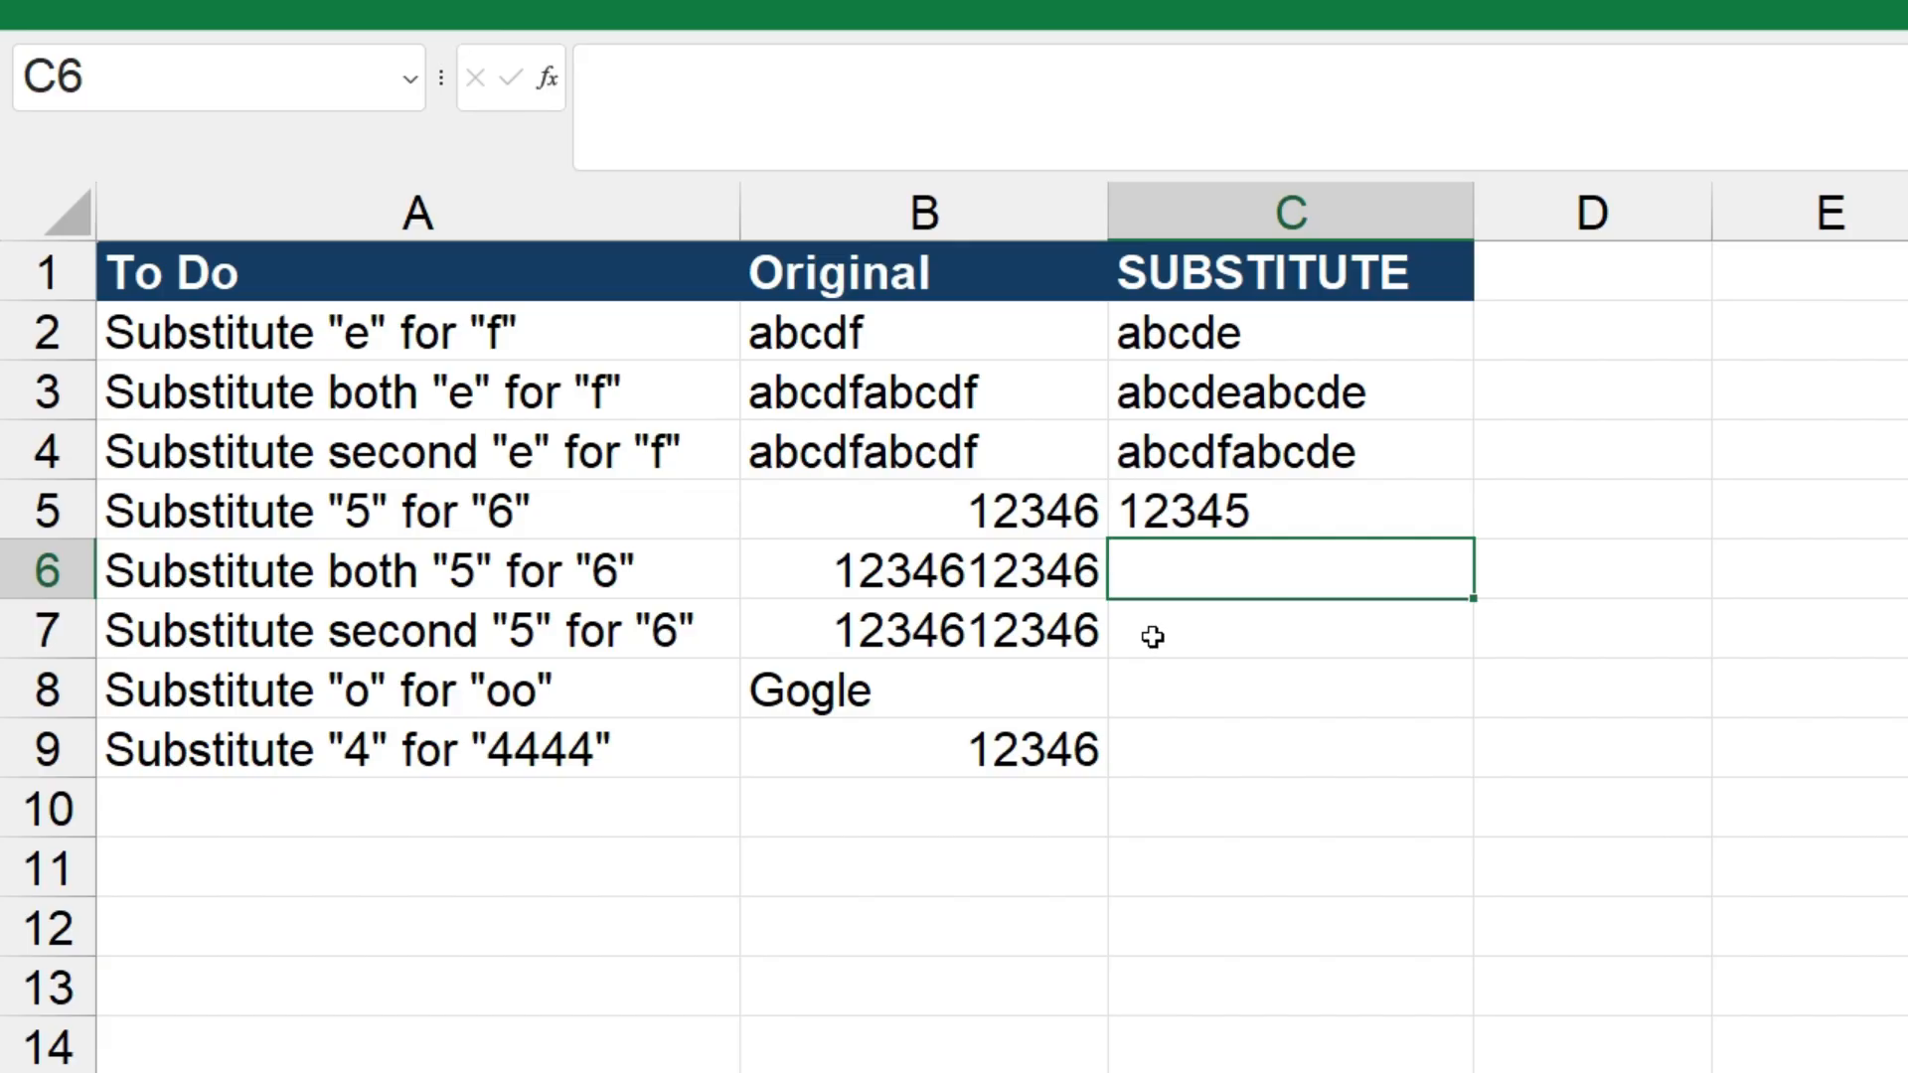
Enter =SUBSTITUTE(B6,"6","5") in cell C6 to replace both occurrences of "6" with "5"
{"action": "type", "text": "=sub"}
{"action": "key", "text": "Tab"}
{"action": "type", "text": "("}
{"action": "key", "text": "BackSpace"}
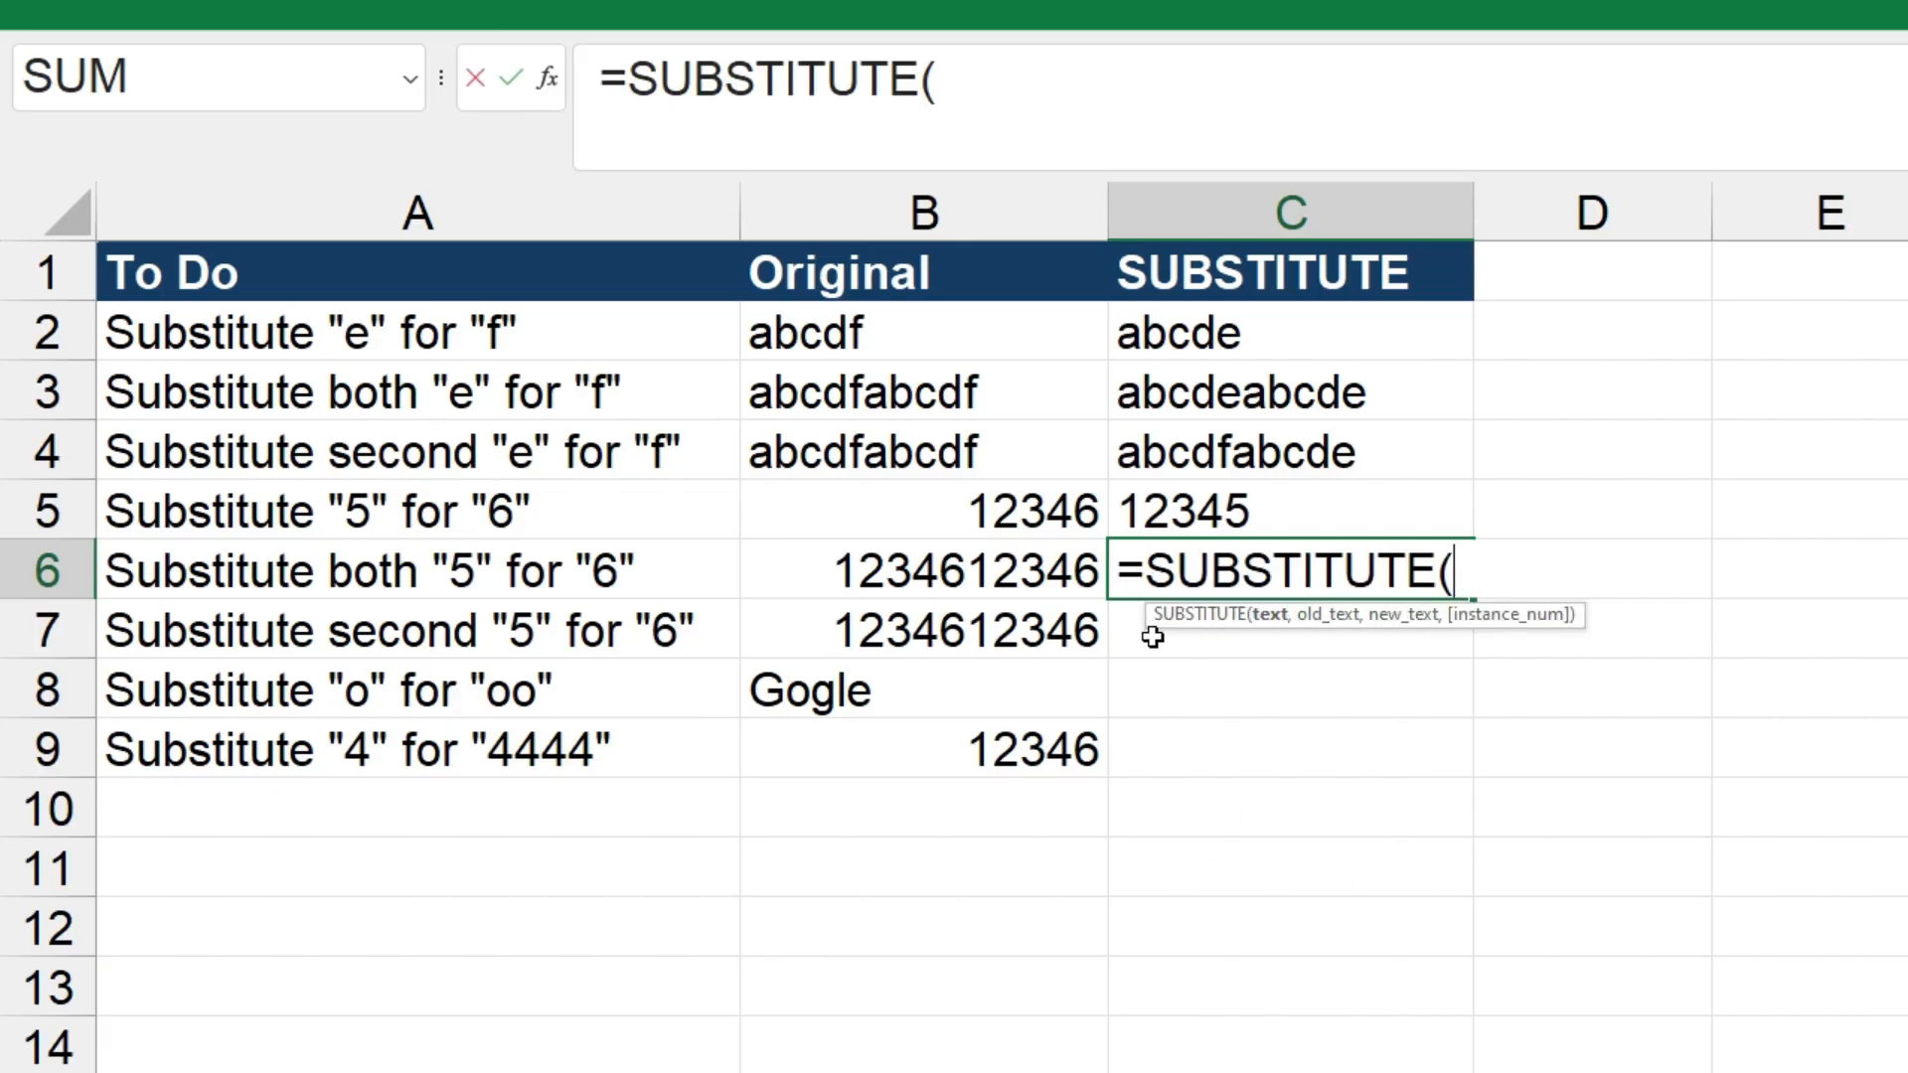
{"action": "left_click", "coordinate": [1081, 571]}
{"action": "type", "text": ",\""}
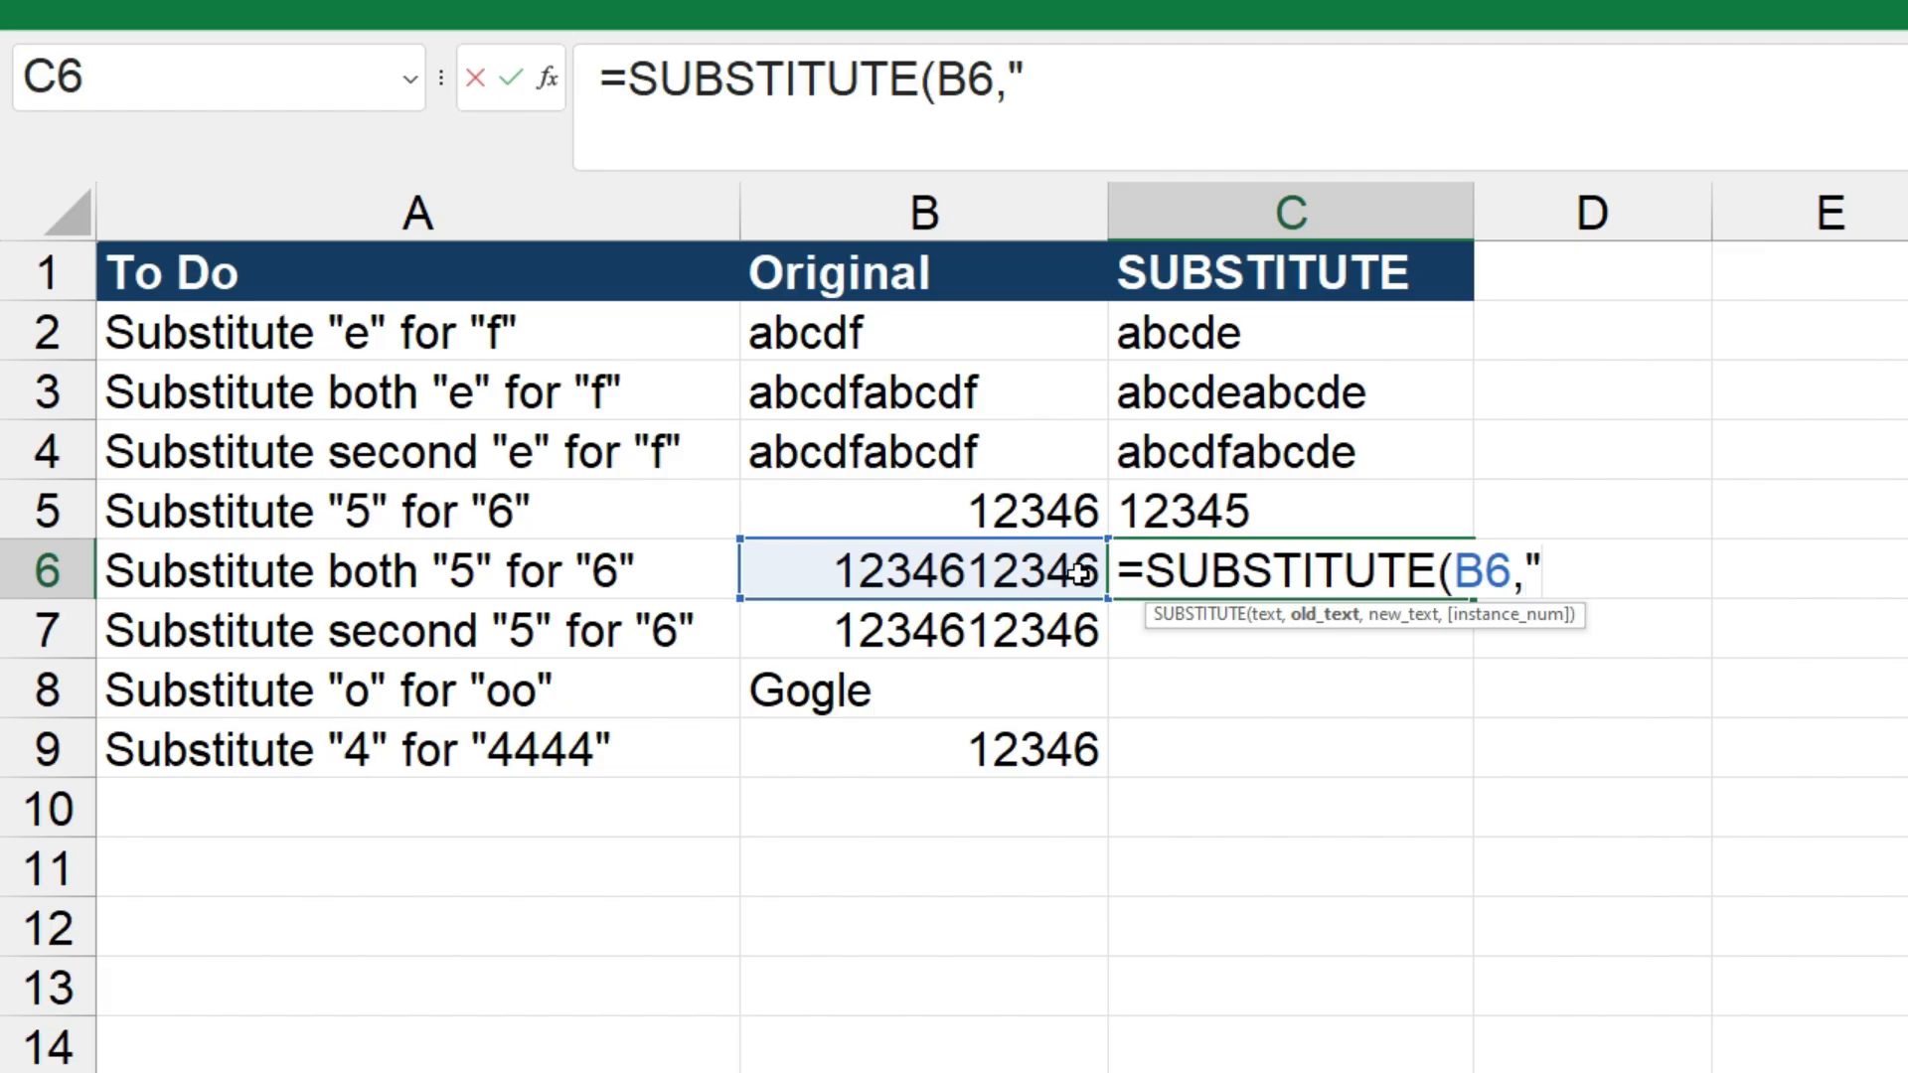
{"action": "type", "text": "6\",\"5\")"}
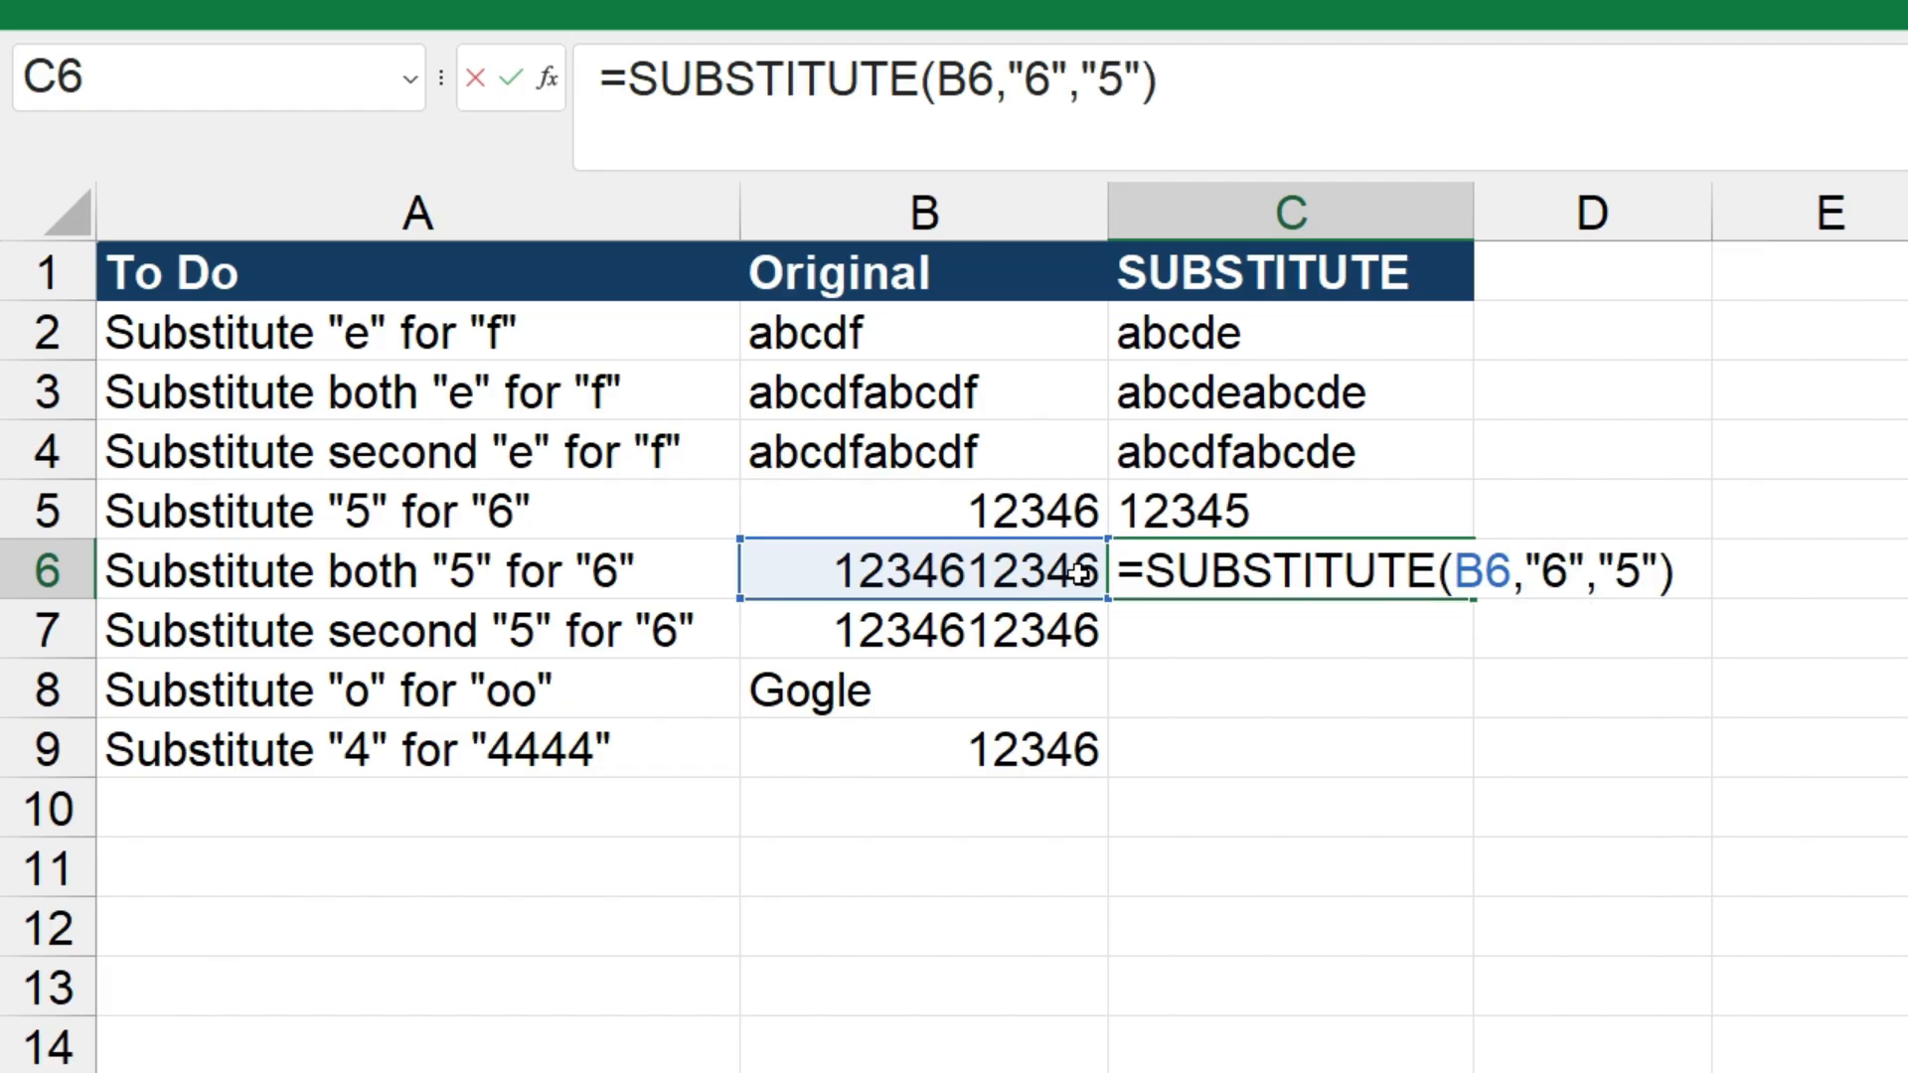
{"action": "key", "text": "Return"}
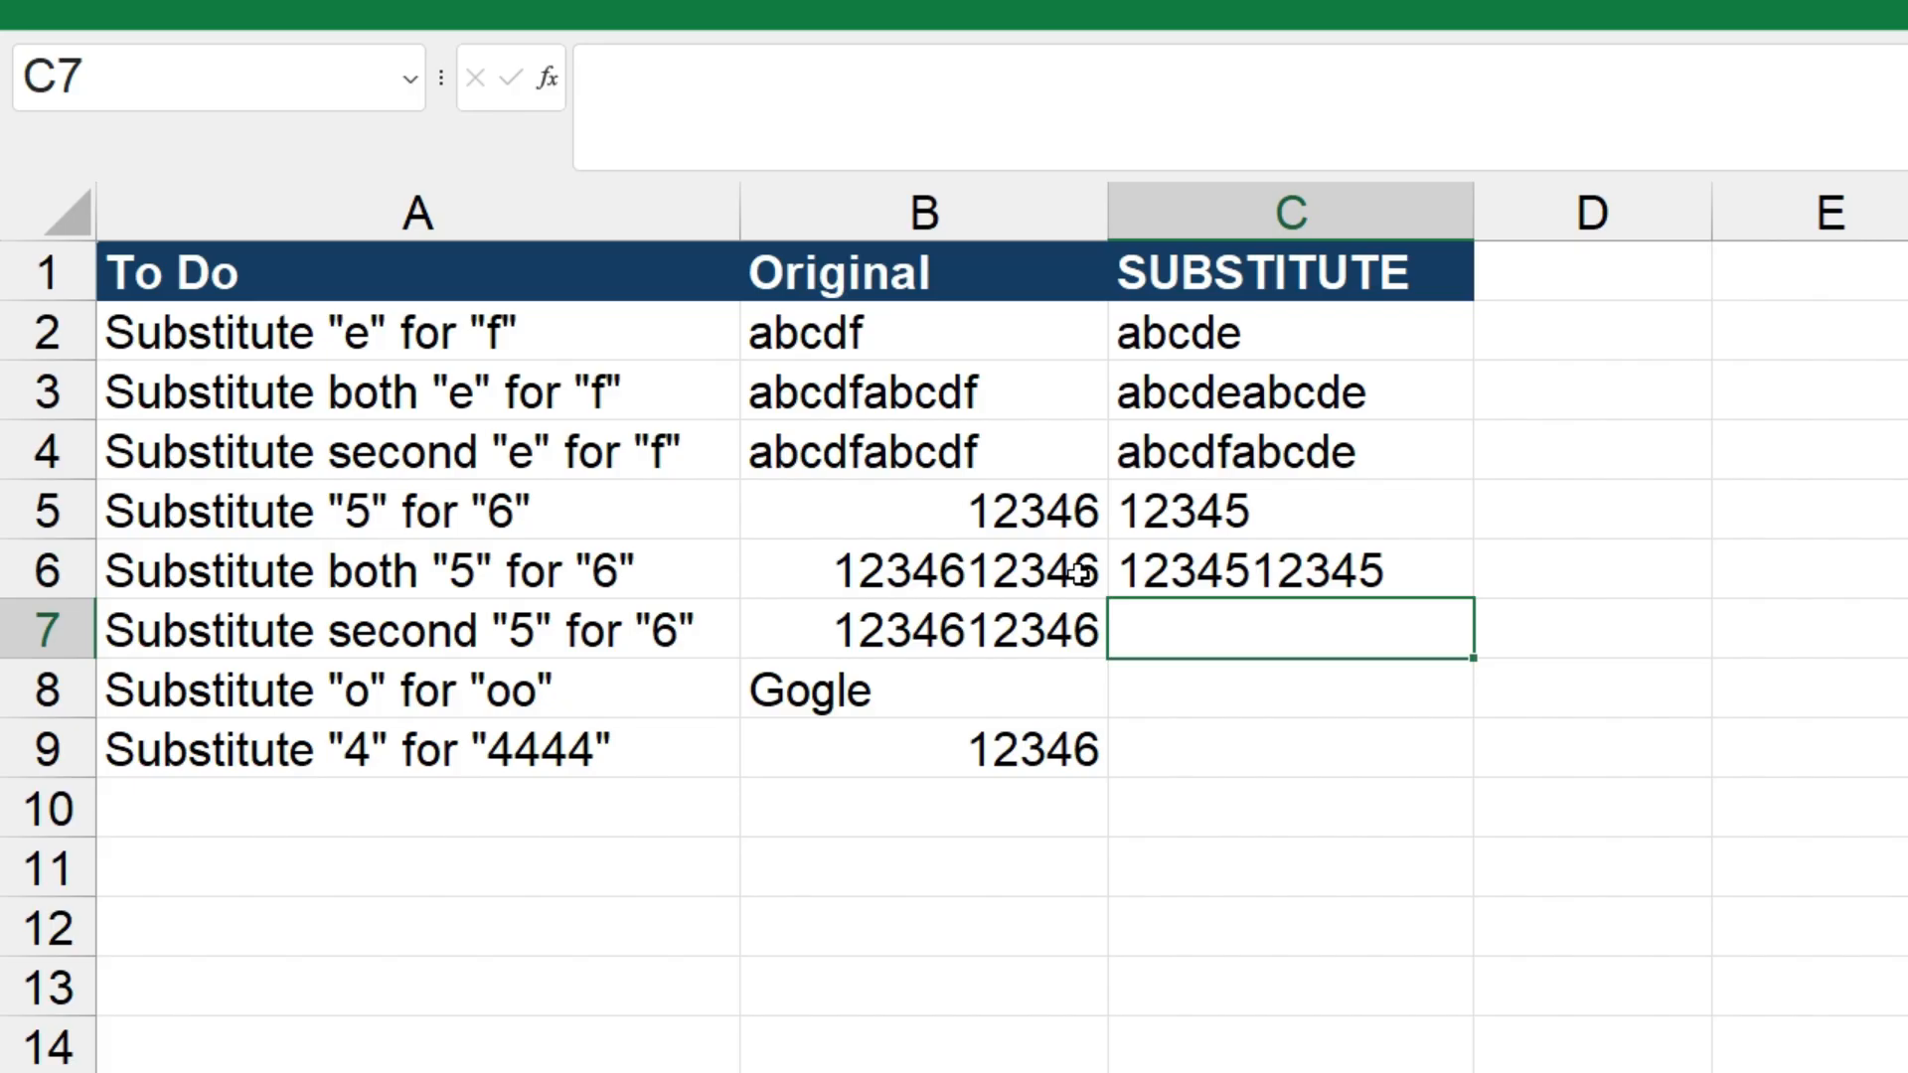
Enter =SUBSTITUTE(B7,"6","5",2) in cell C7 to replace only the second "6" with "5"
{"action": "type", "text": "=subs"}
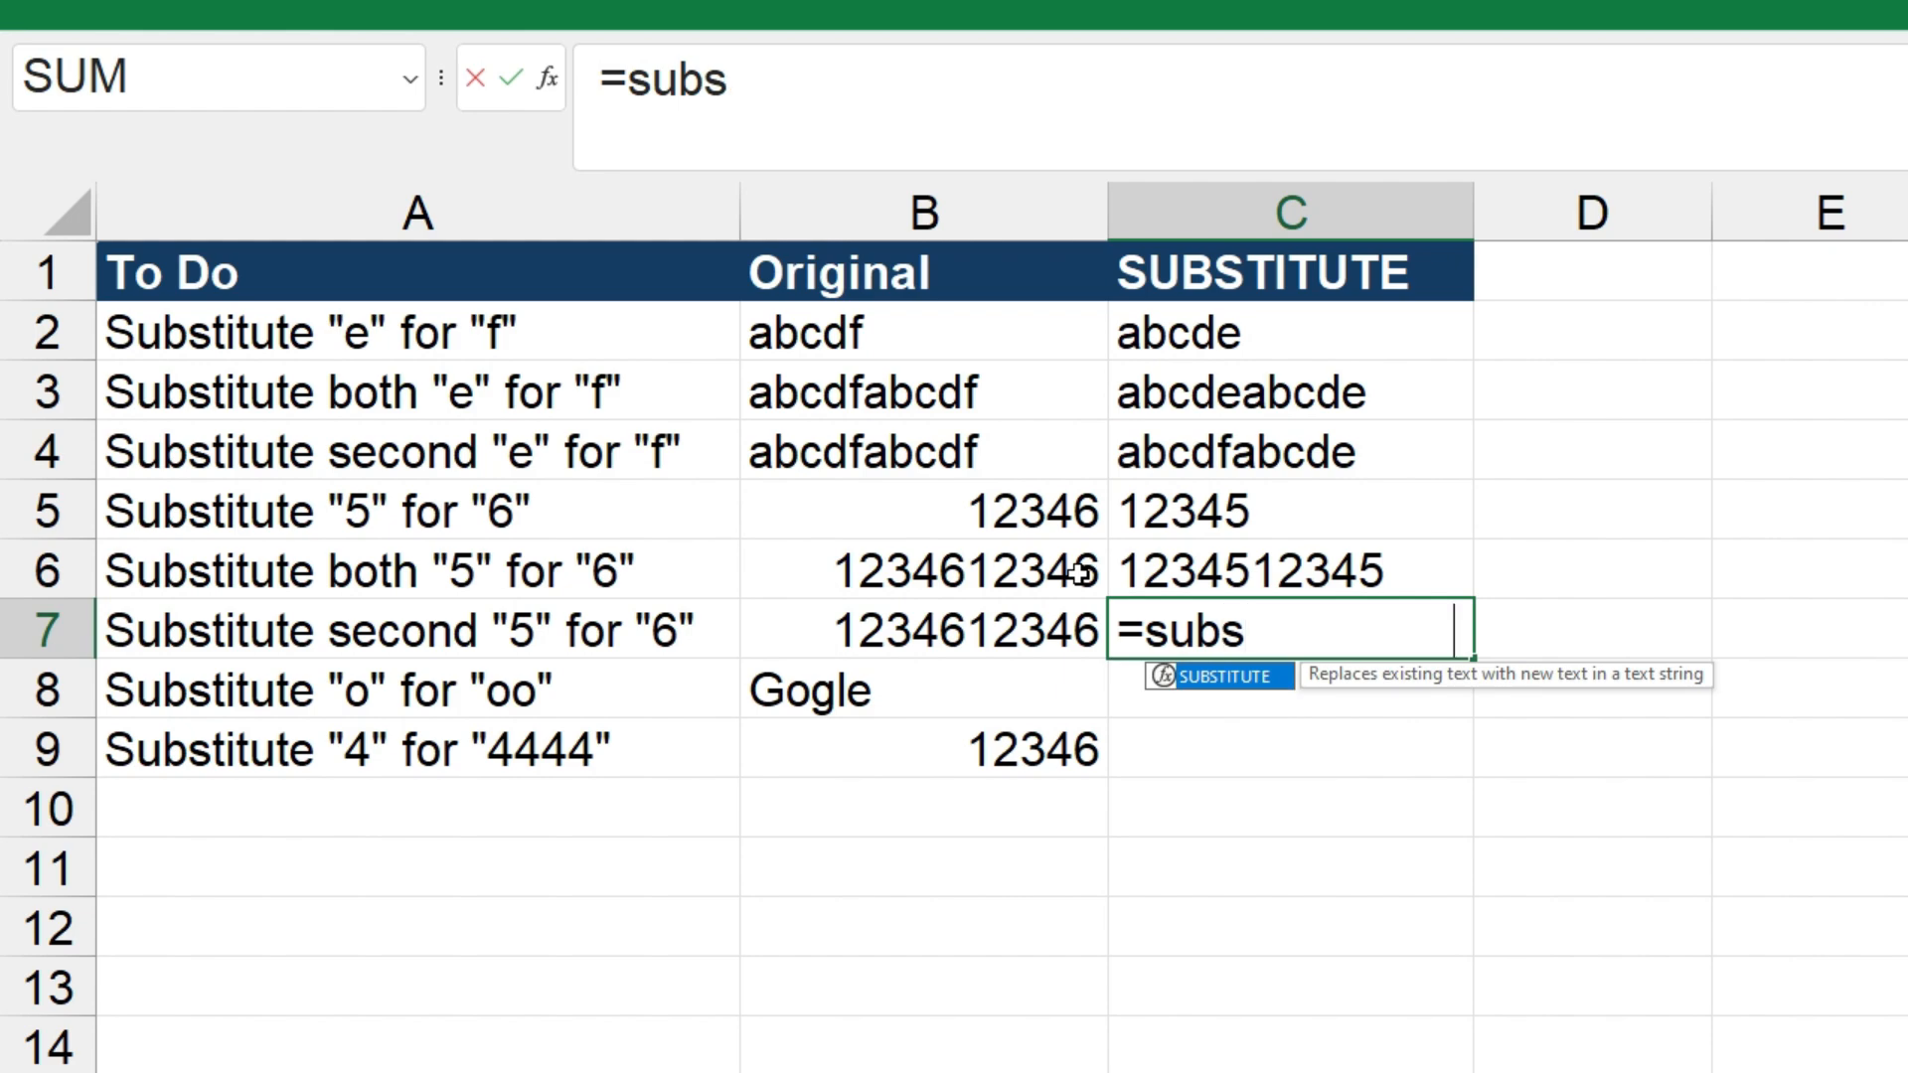
{"action": "key", "text": "Tab"}
{"action": "type", "text": ","}
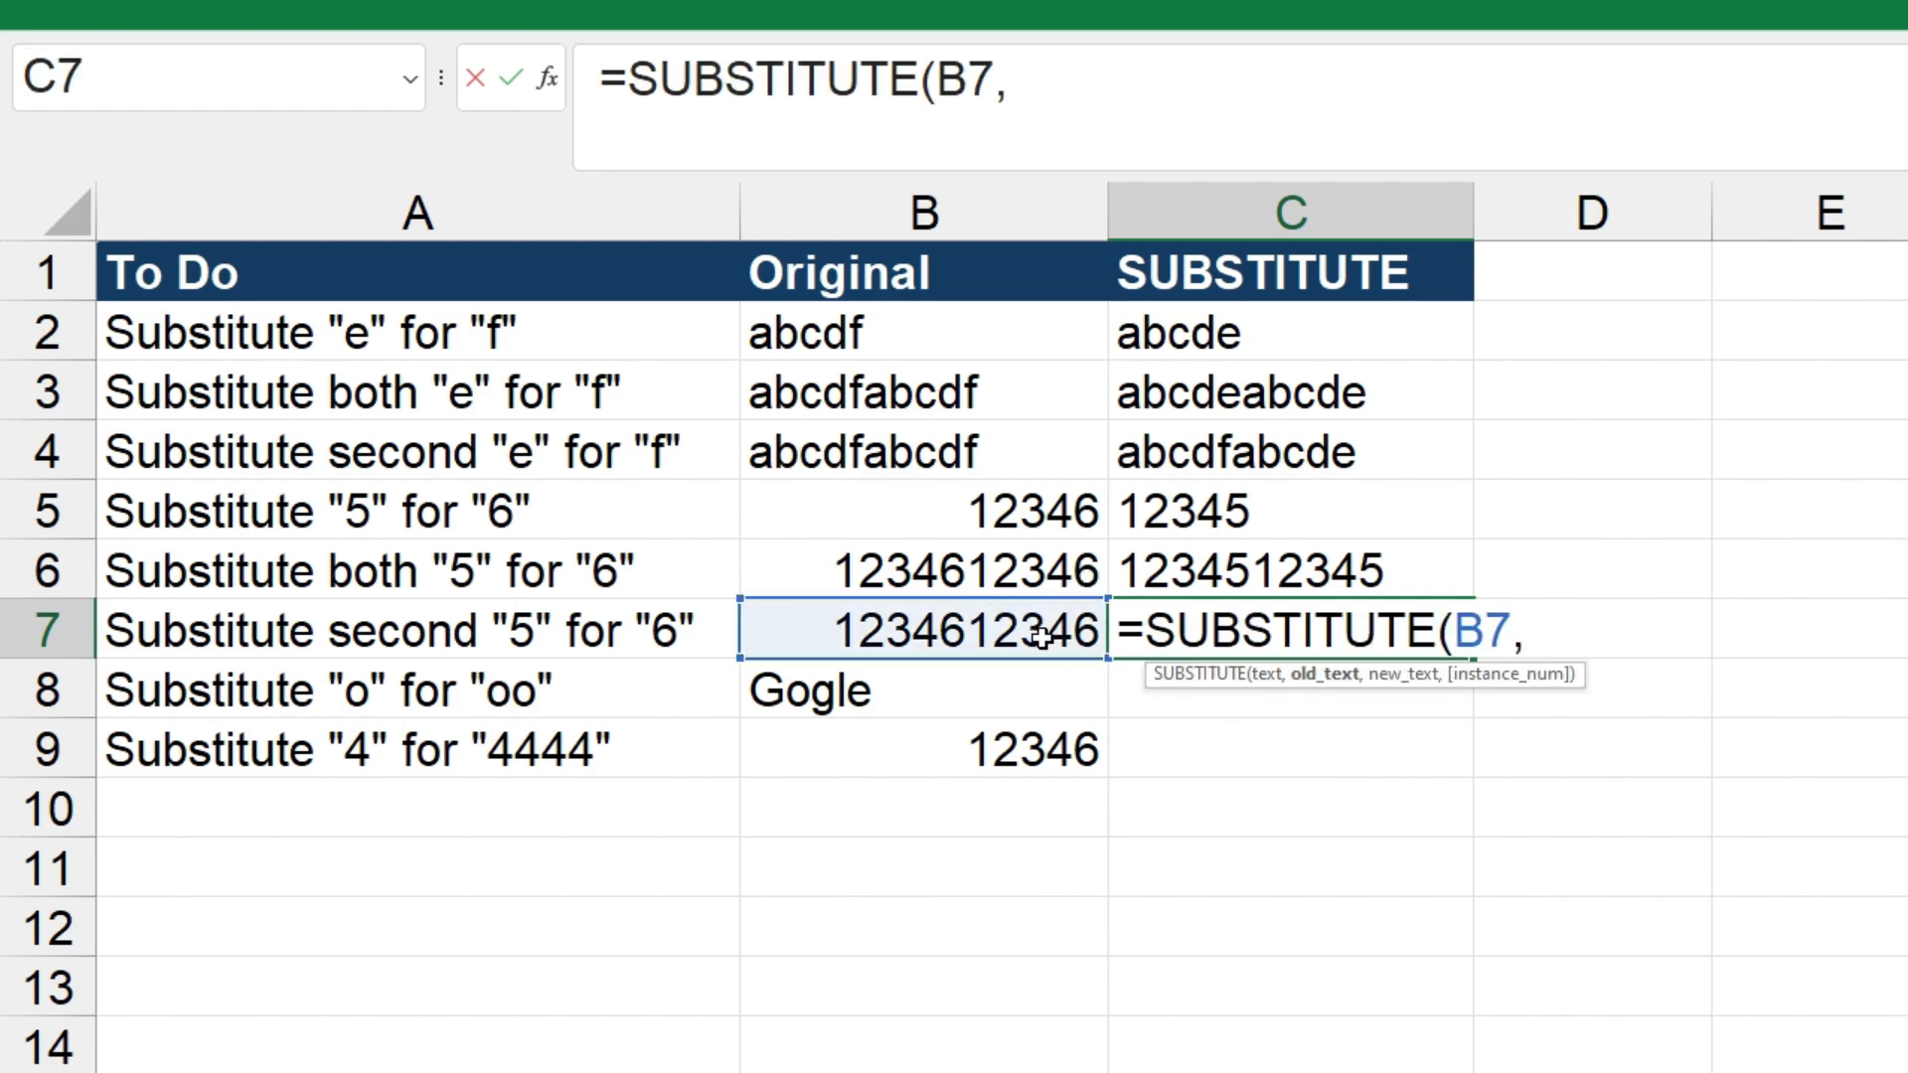
{"action": "type", "text": "\"6\",\"5\",2)"}
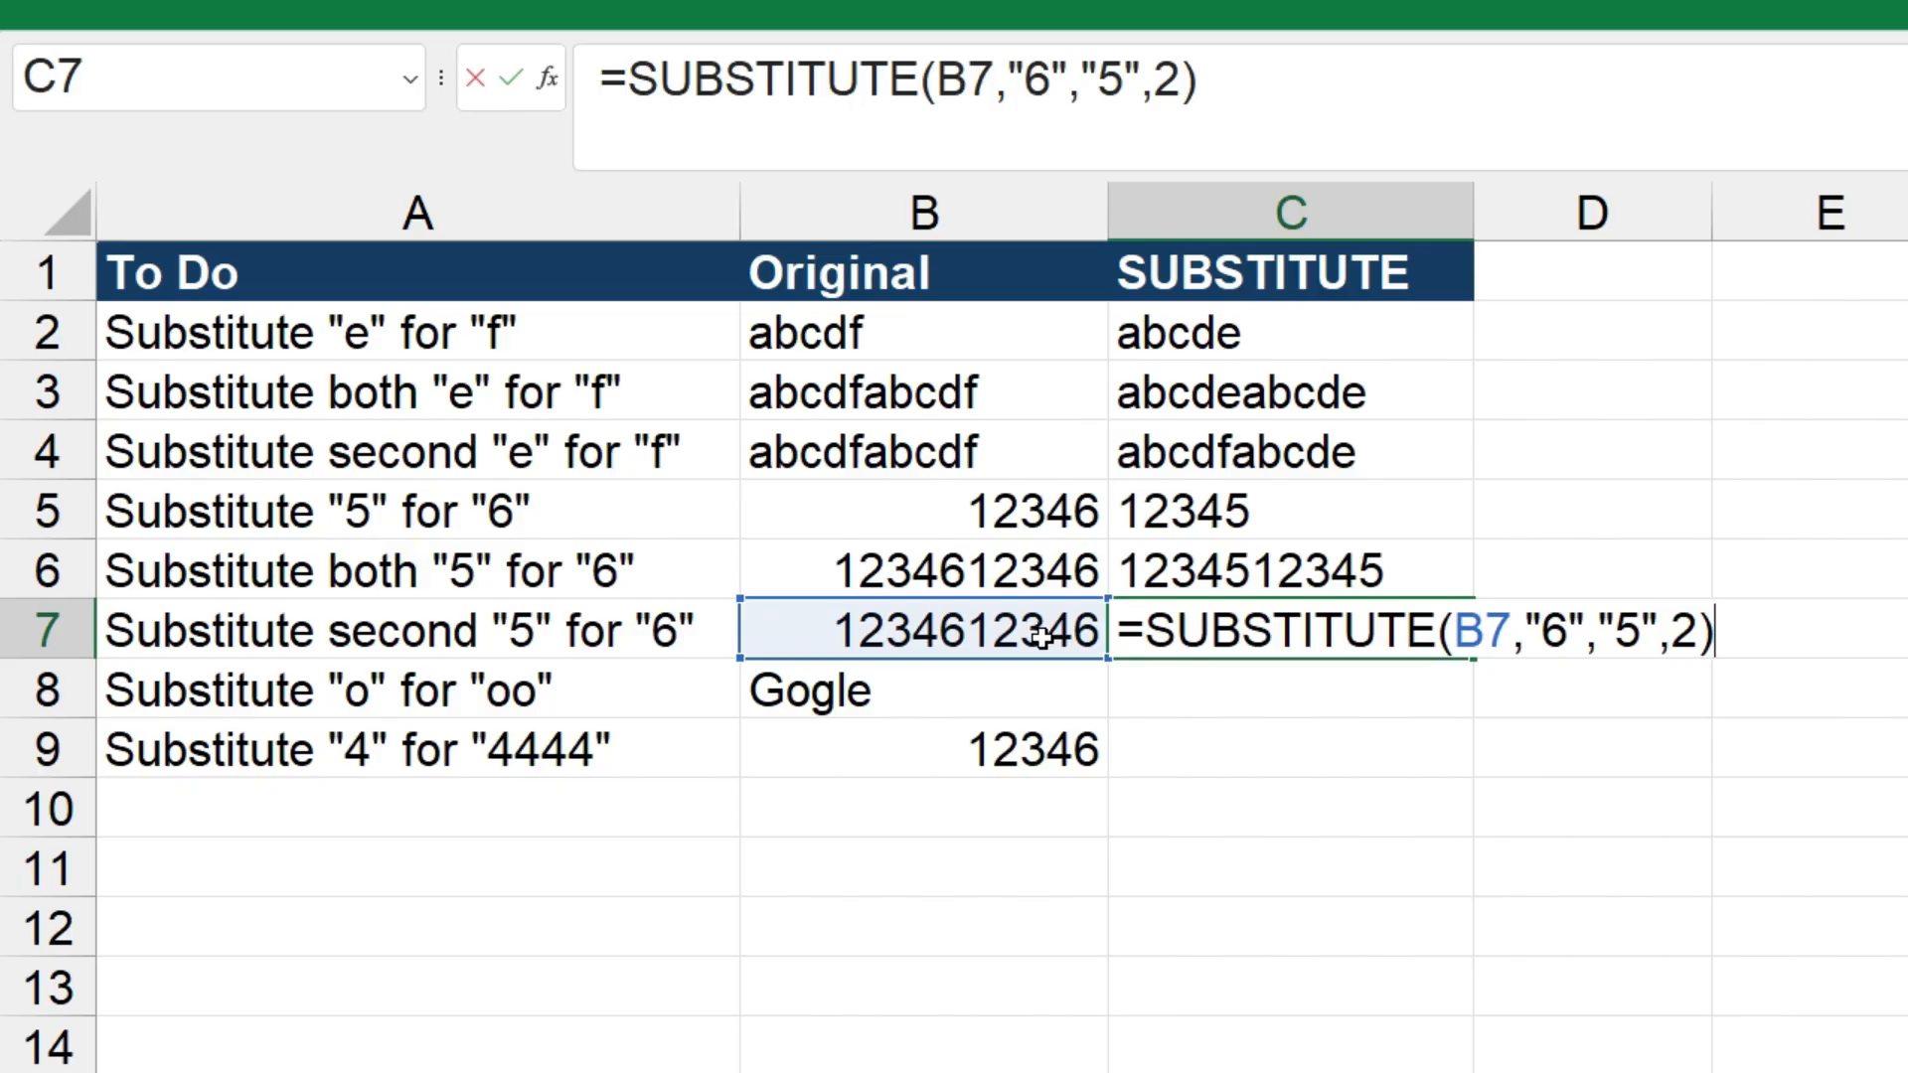
{"action": "key", "text": "Return"}
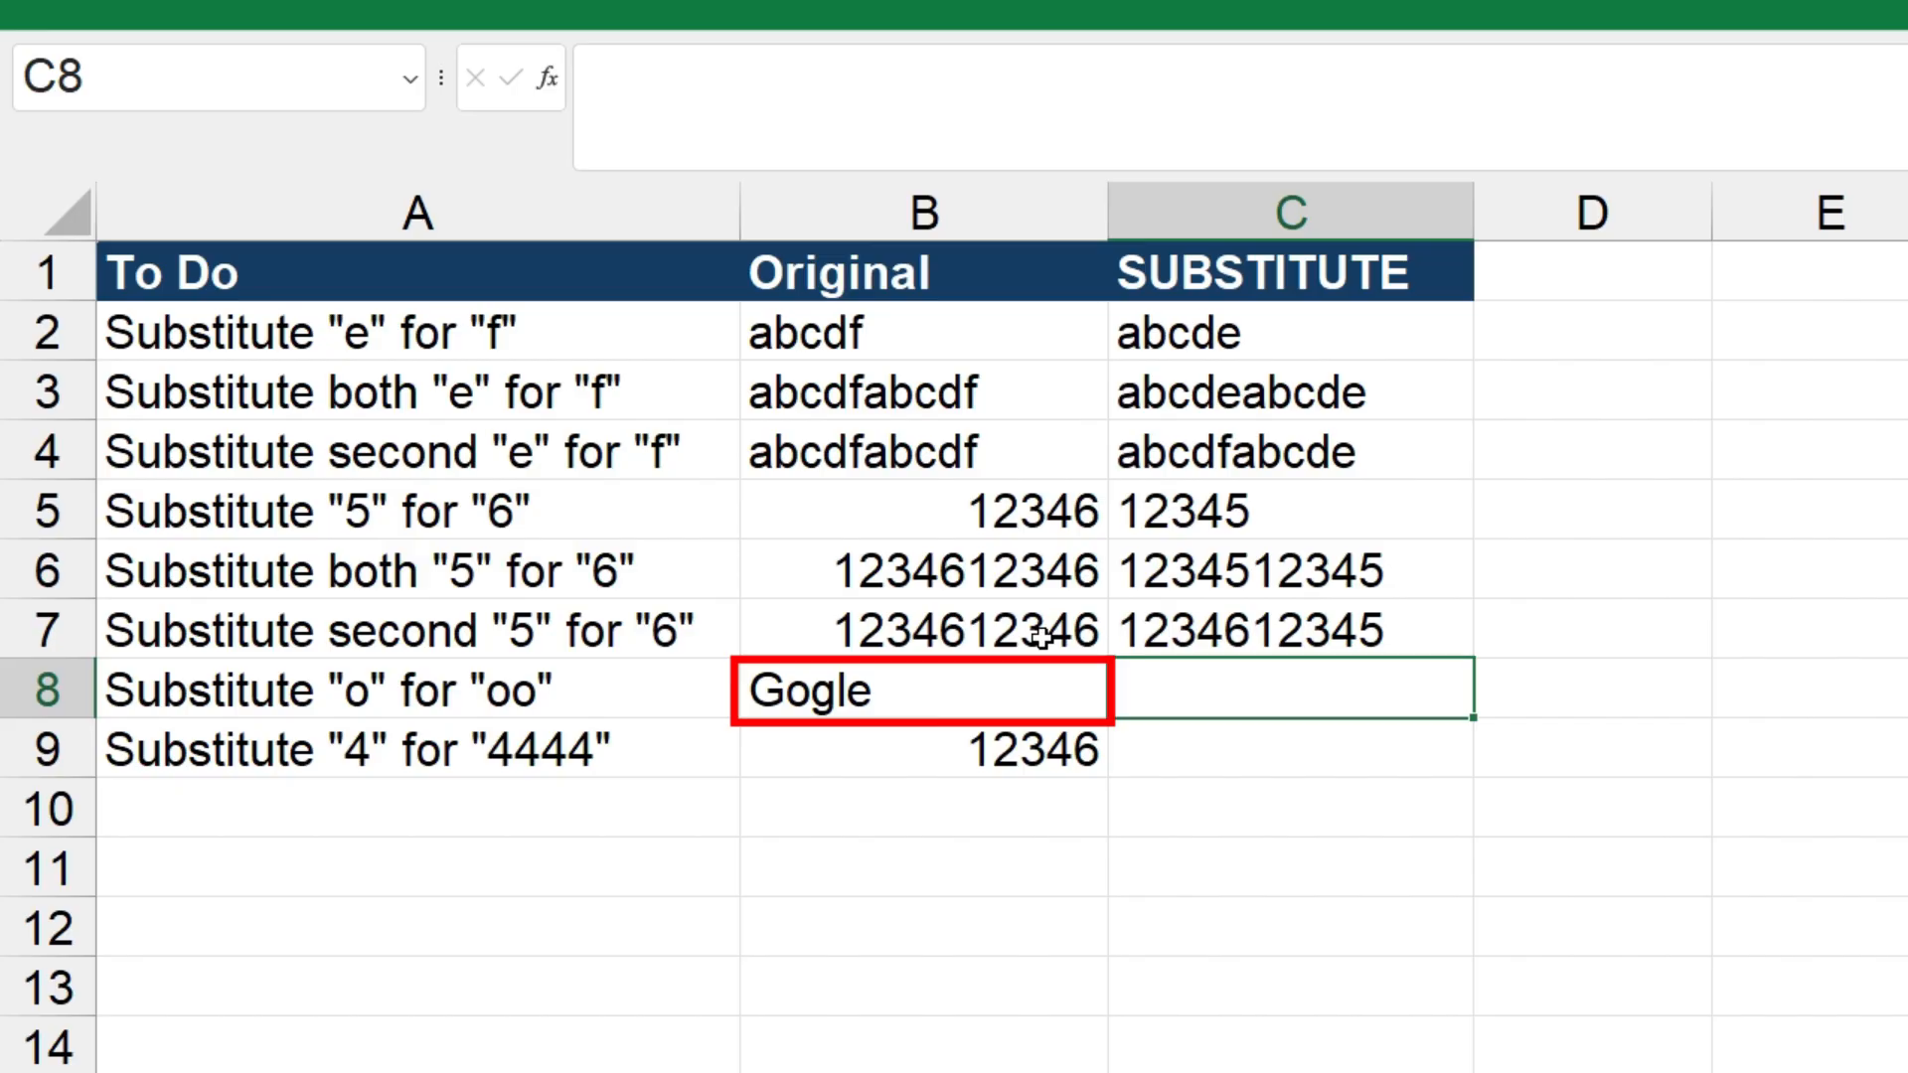
Enter =SUBSTITUTE(B8,"o","oo") in cell C8 to replace "o" with "oo" in the original text
{"action": "type", "text": "=sub"}
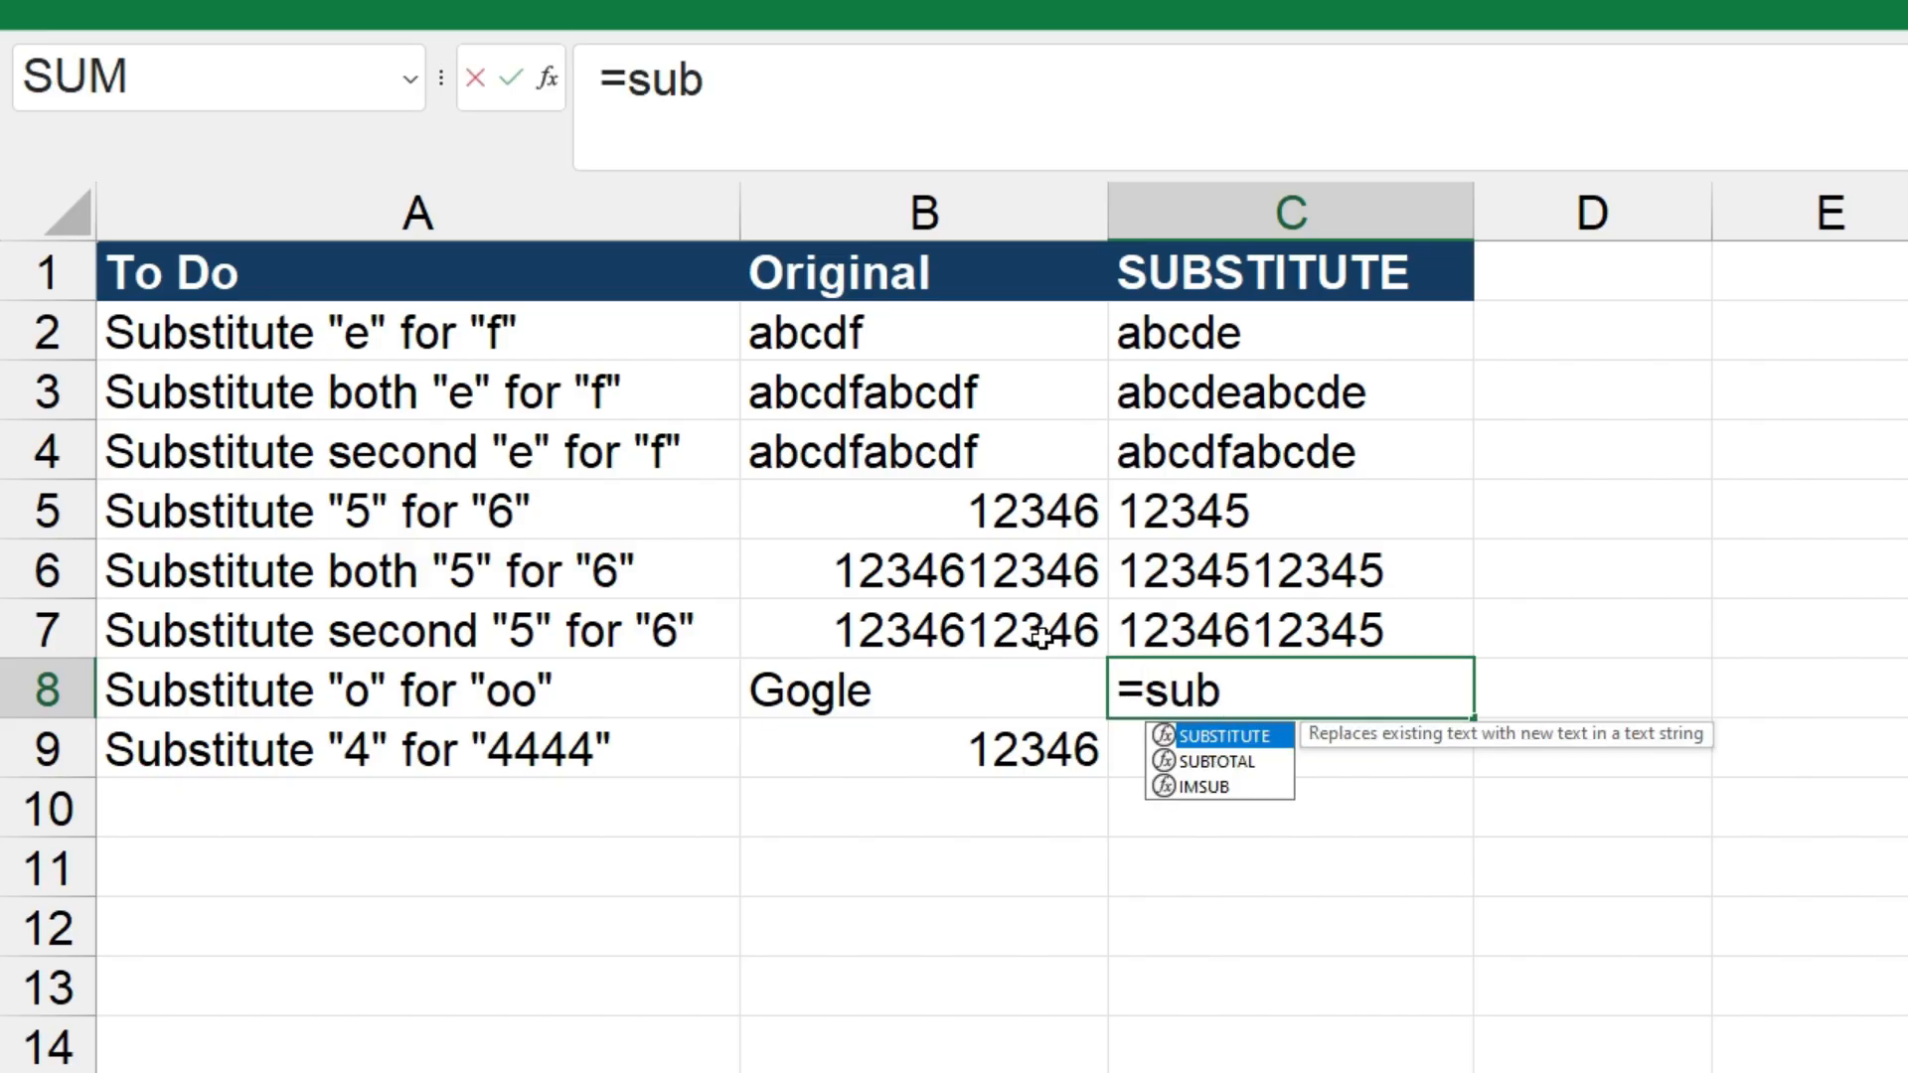
{"action": "key", "text": "Tab"}
{"action": "left_click", "coordinate": [1021, 708]}
{"action": "type", "text": ",\"o\",\"oo\")"}
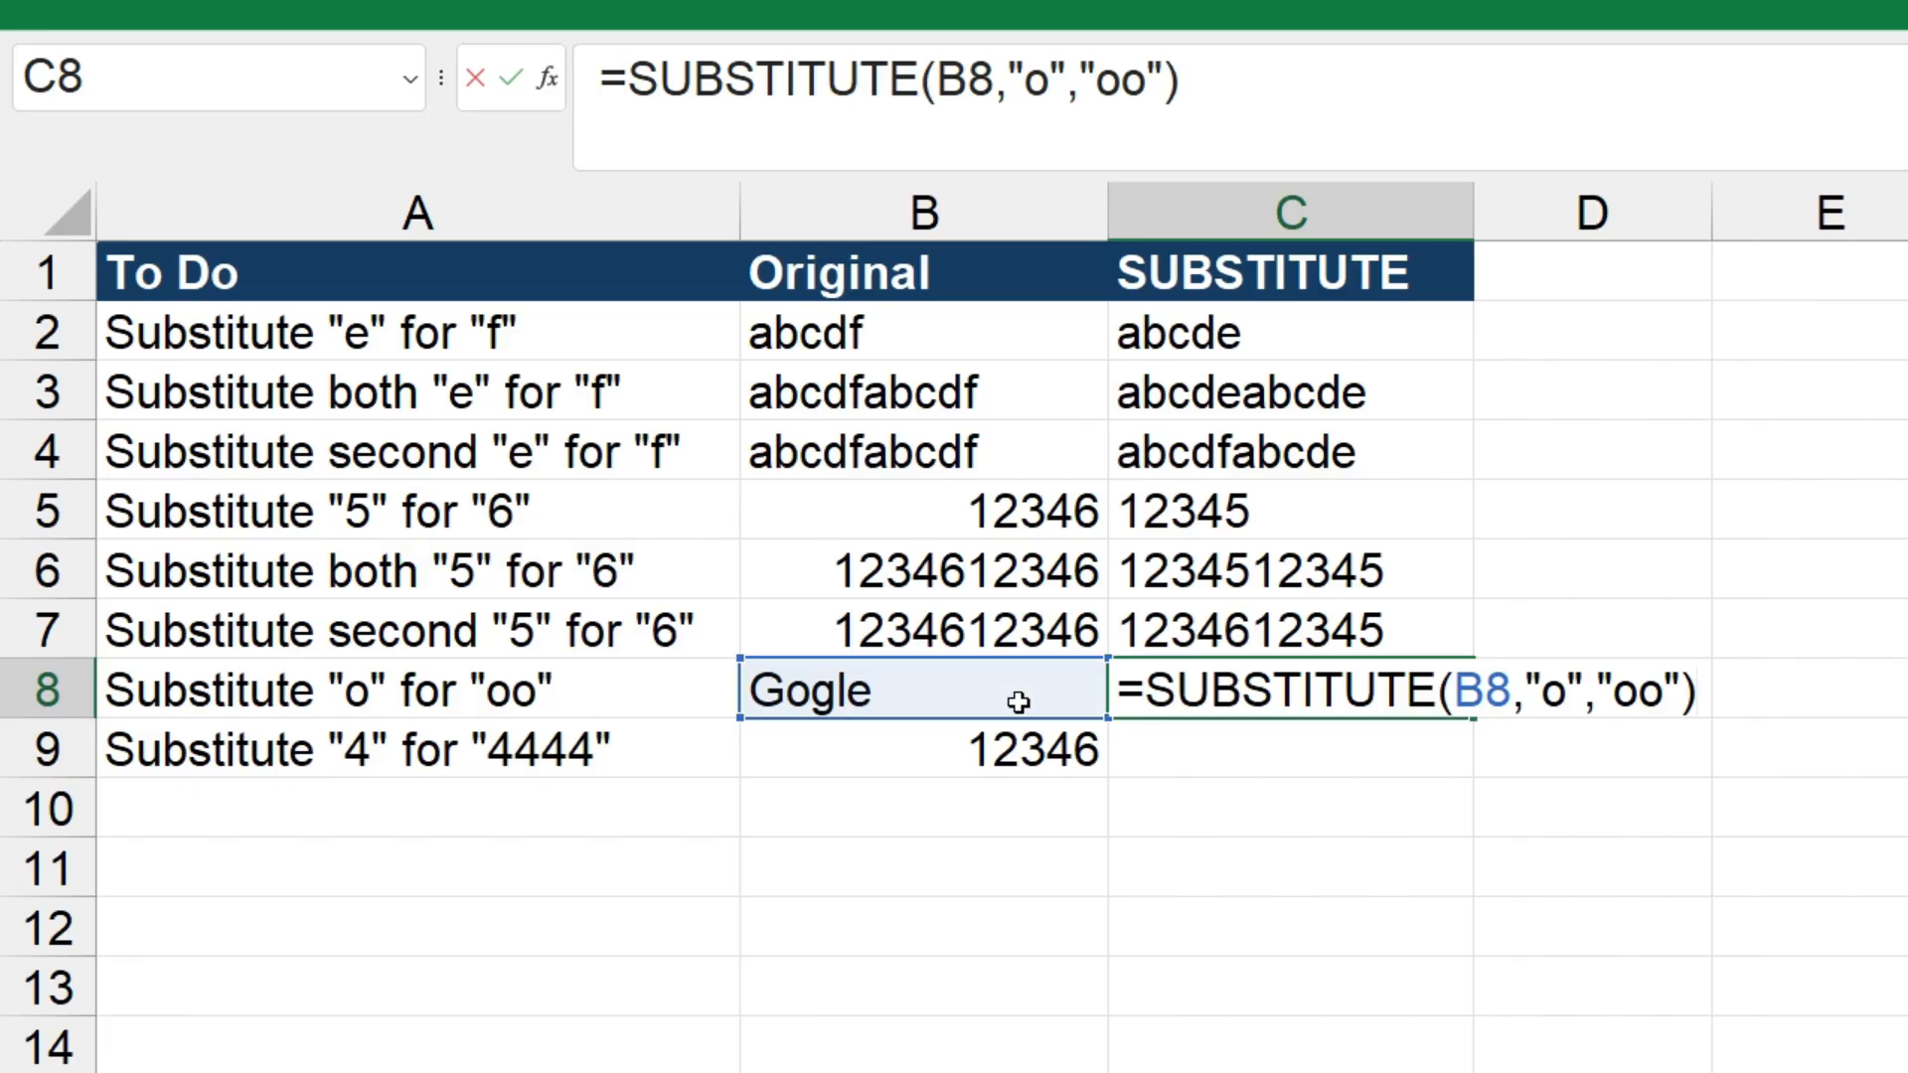
{"action": "key", "text": "Return"}
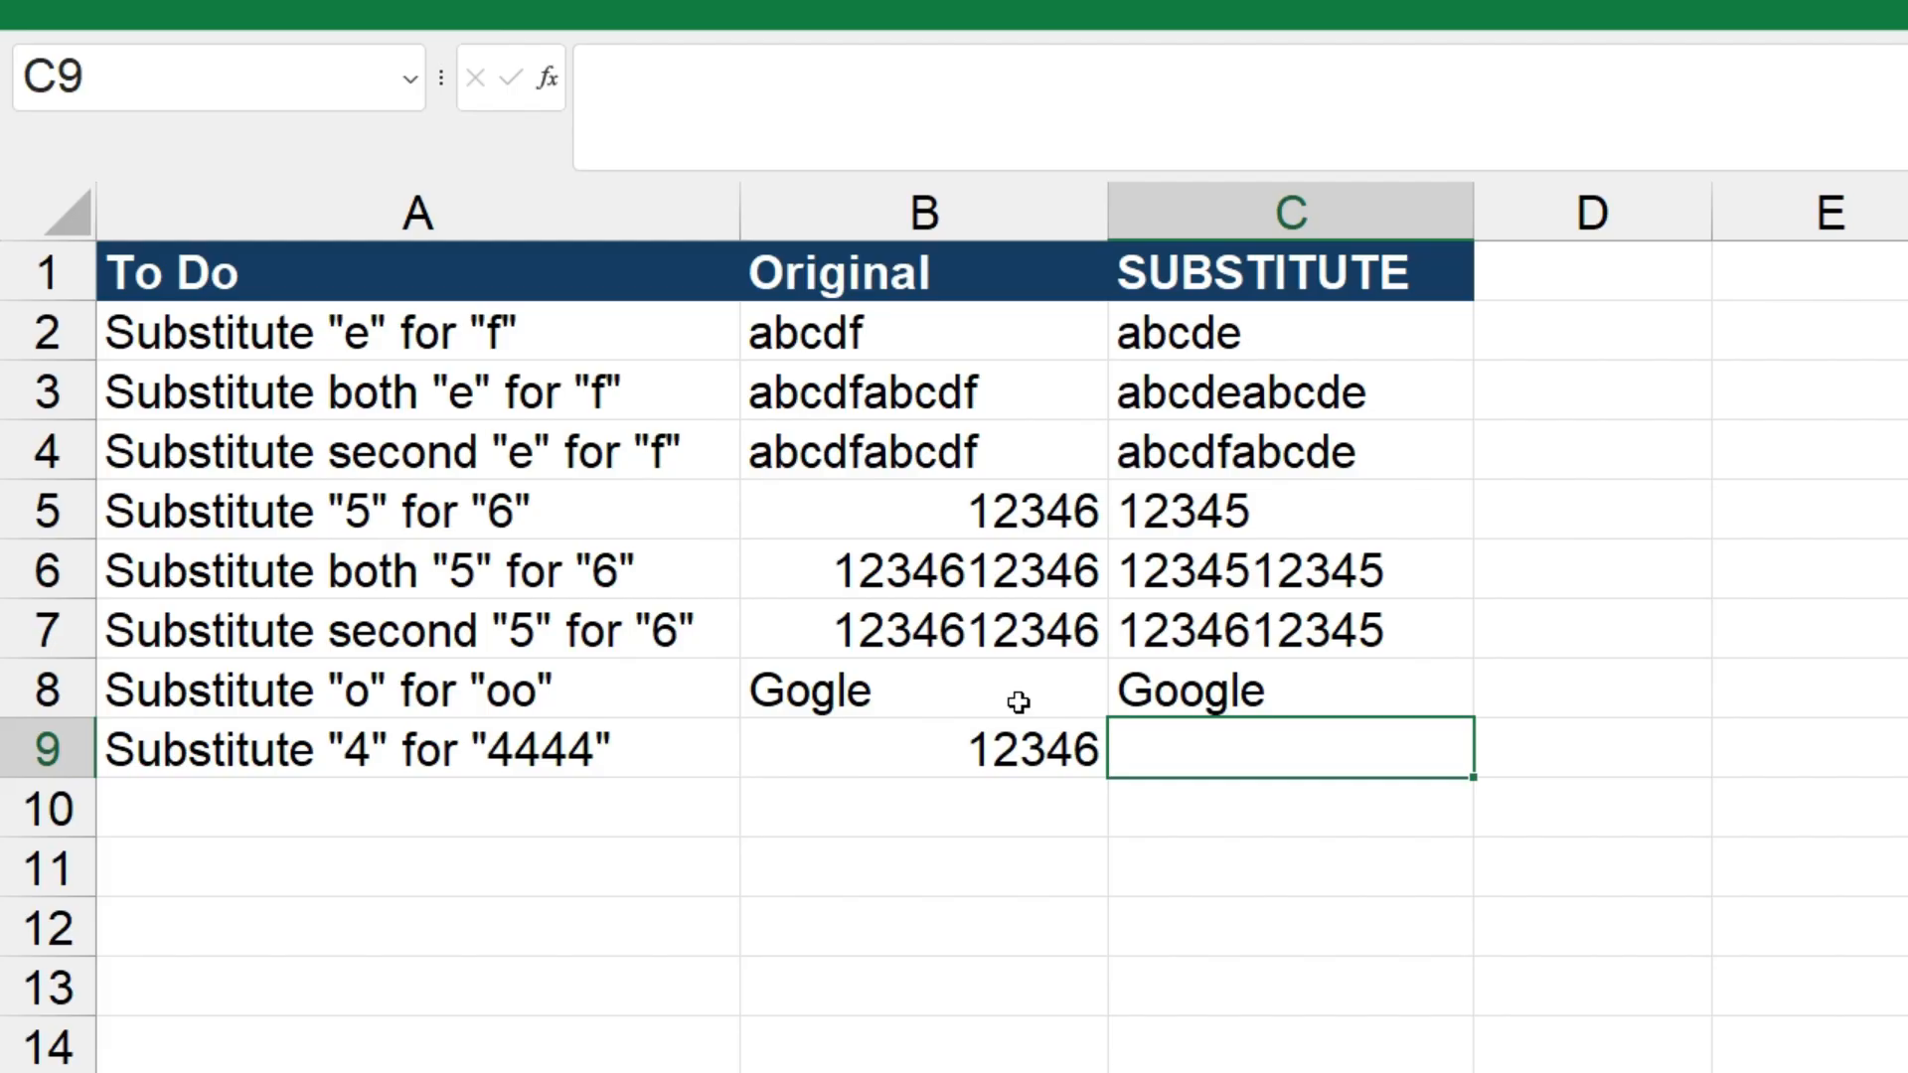
Enter =SUBSTITUTE(B9,"4","4444") in cell C9 to replace "4" with "4444" in the original number
{"action": "type", "text": "=subst"}
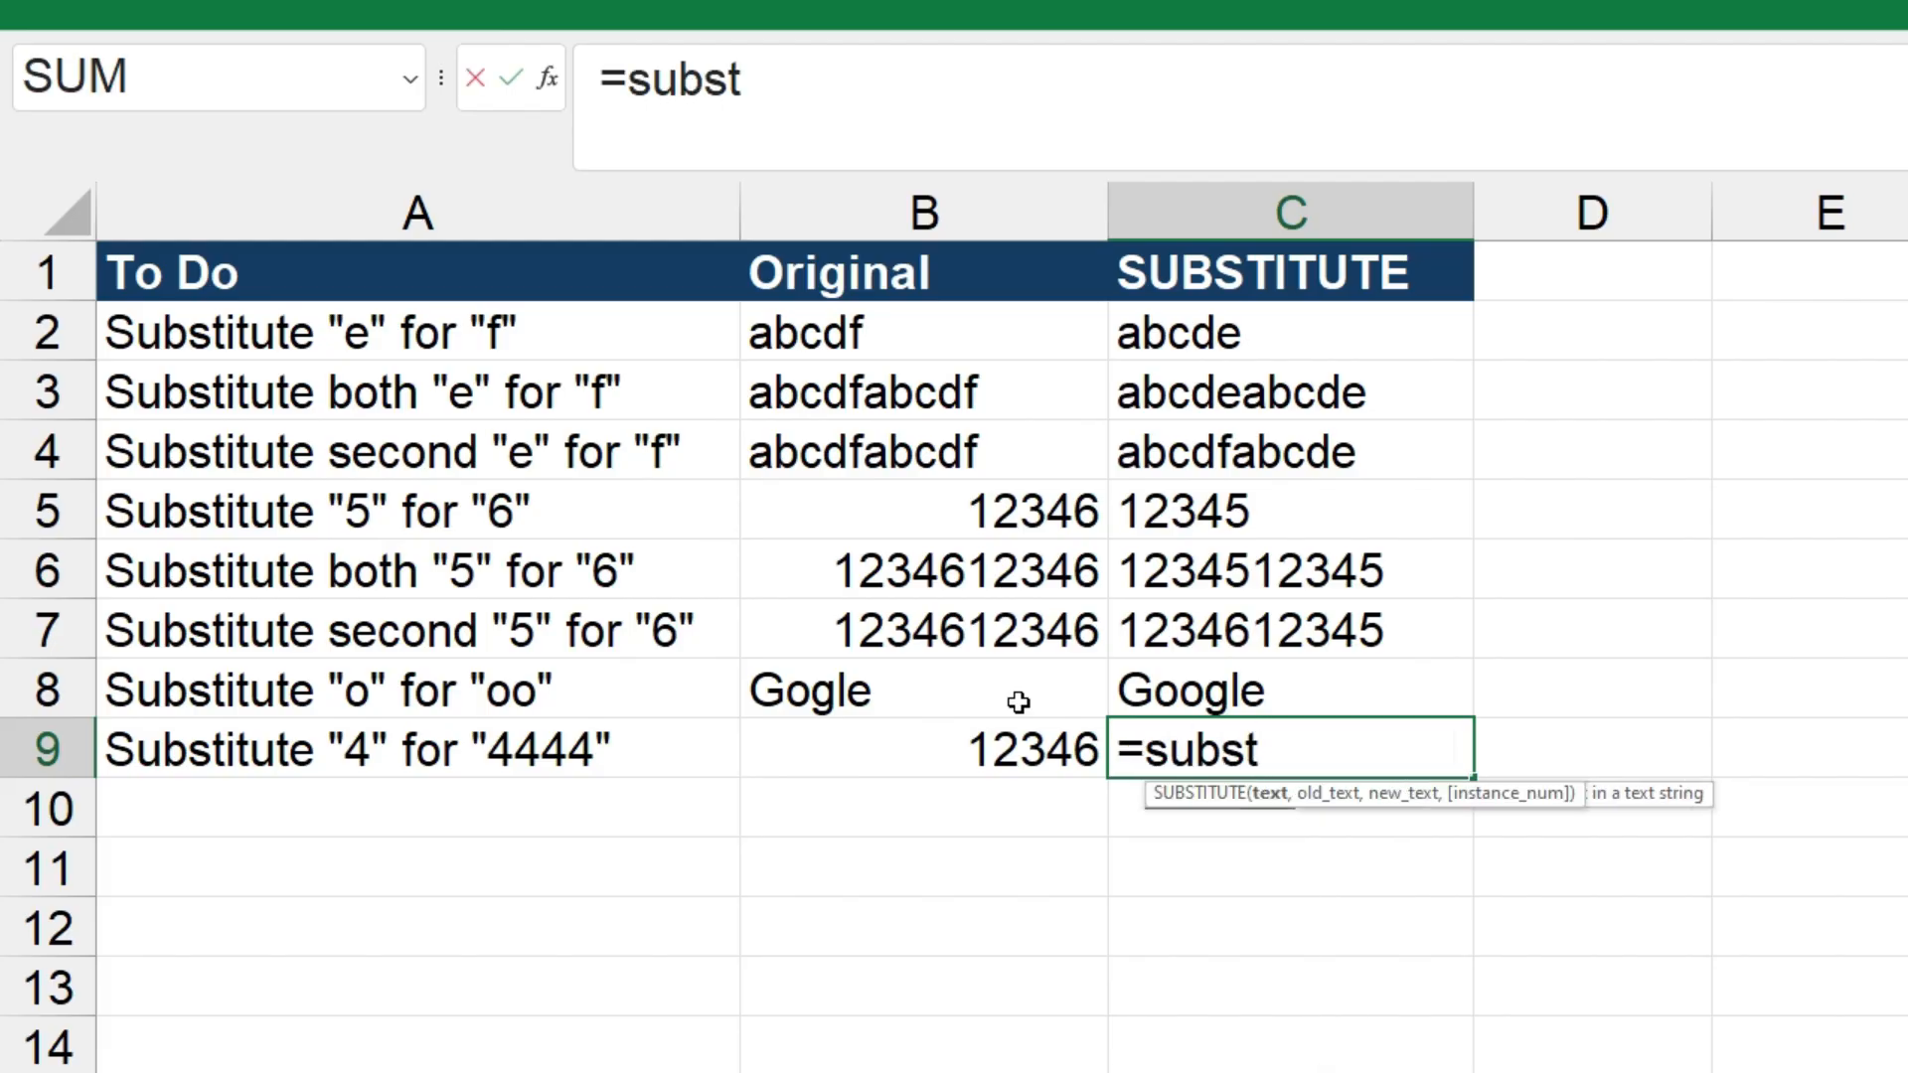
{"action": "key", "text": "Tab"}
{"action": "left_click", "coordinate": [990, 749]}
{"action": "type", "text": ",\"4\","}
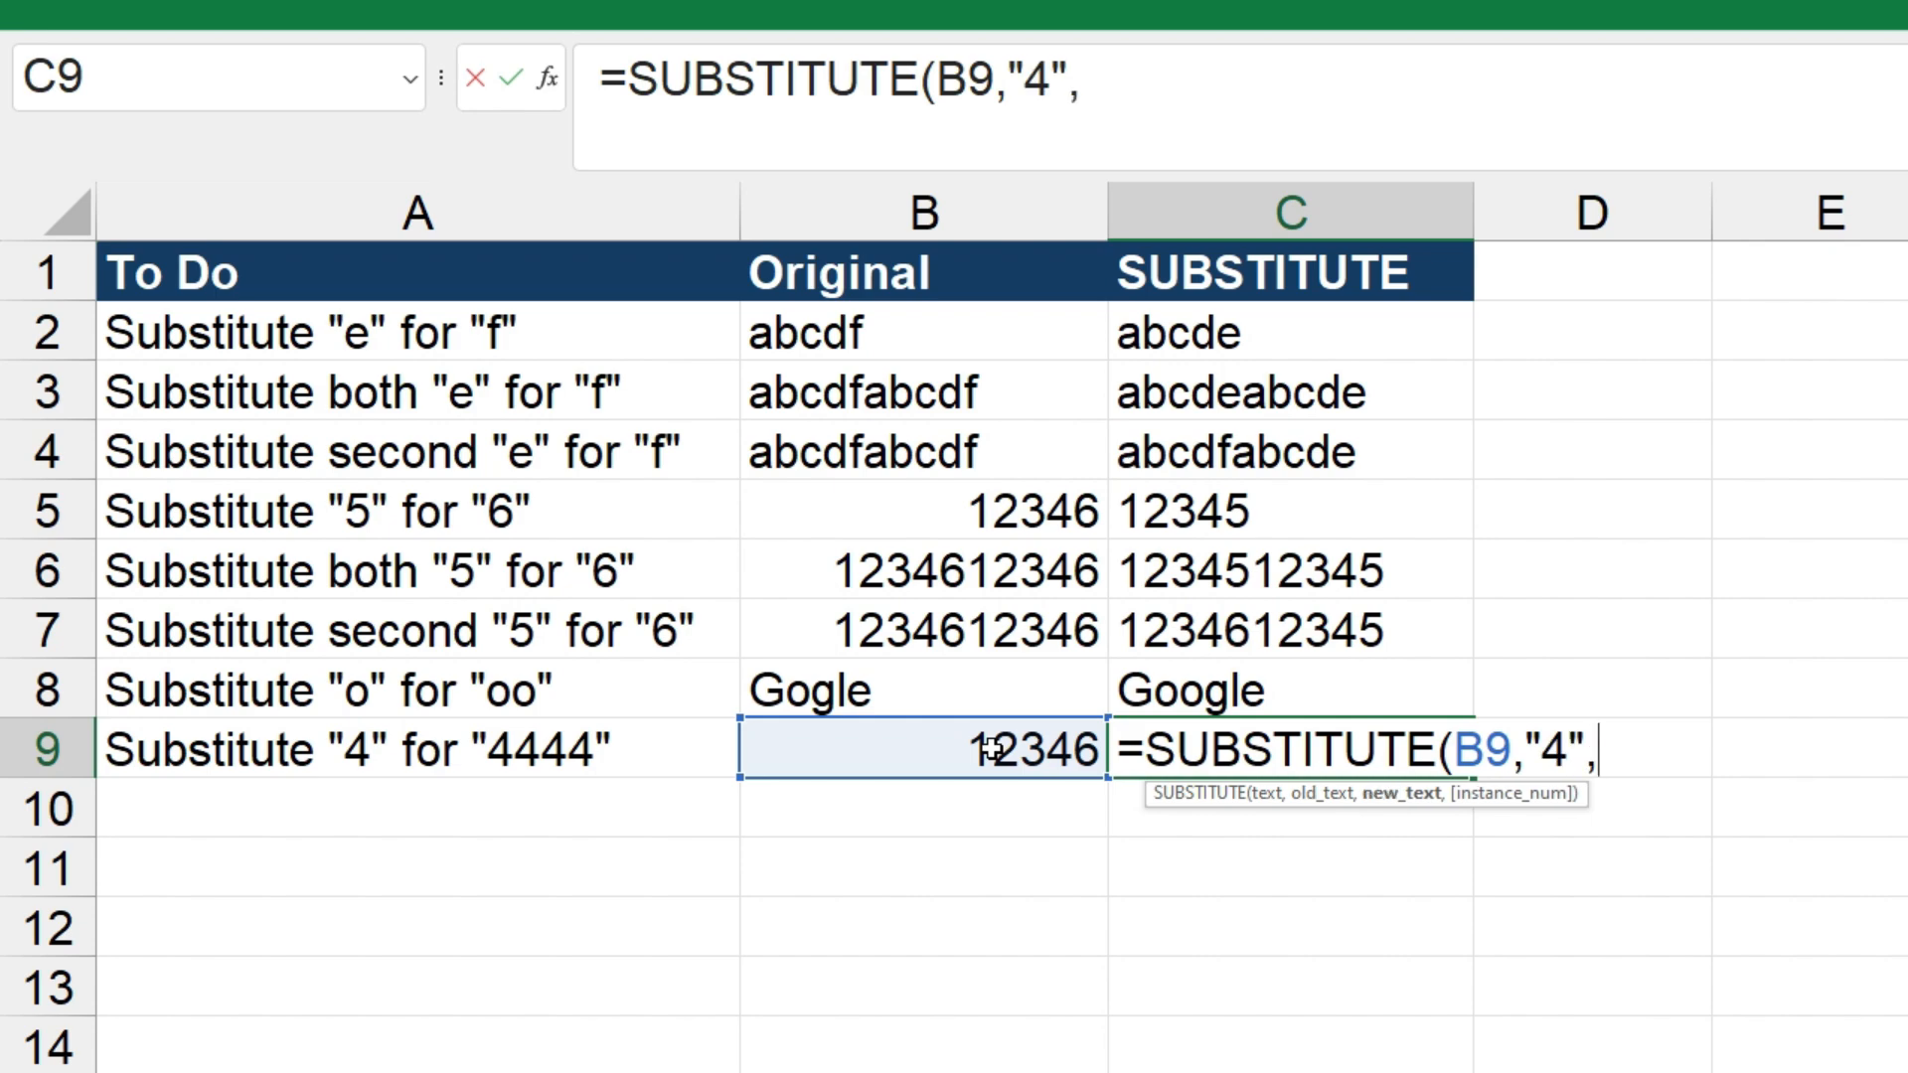
{"action": "type", "text": "\"4444\")"}
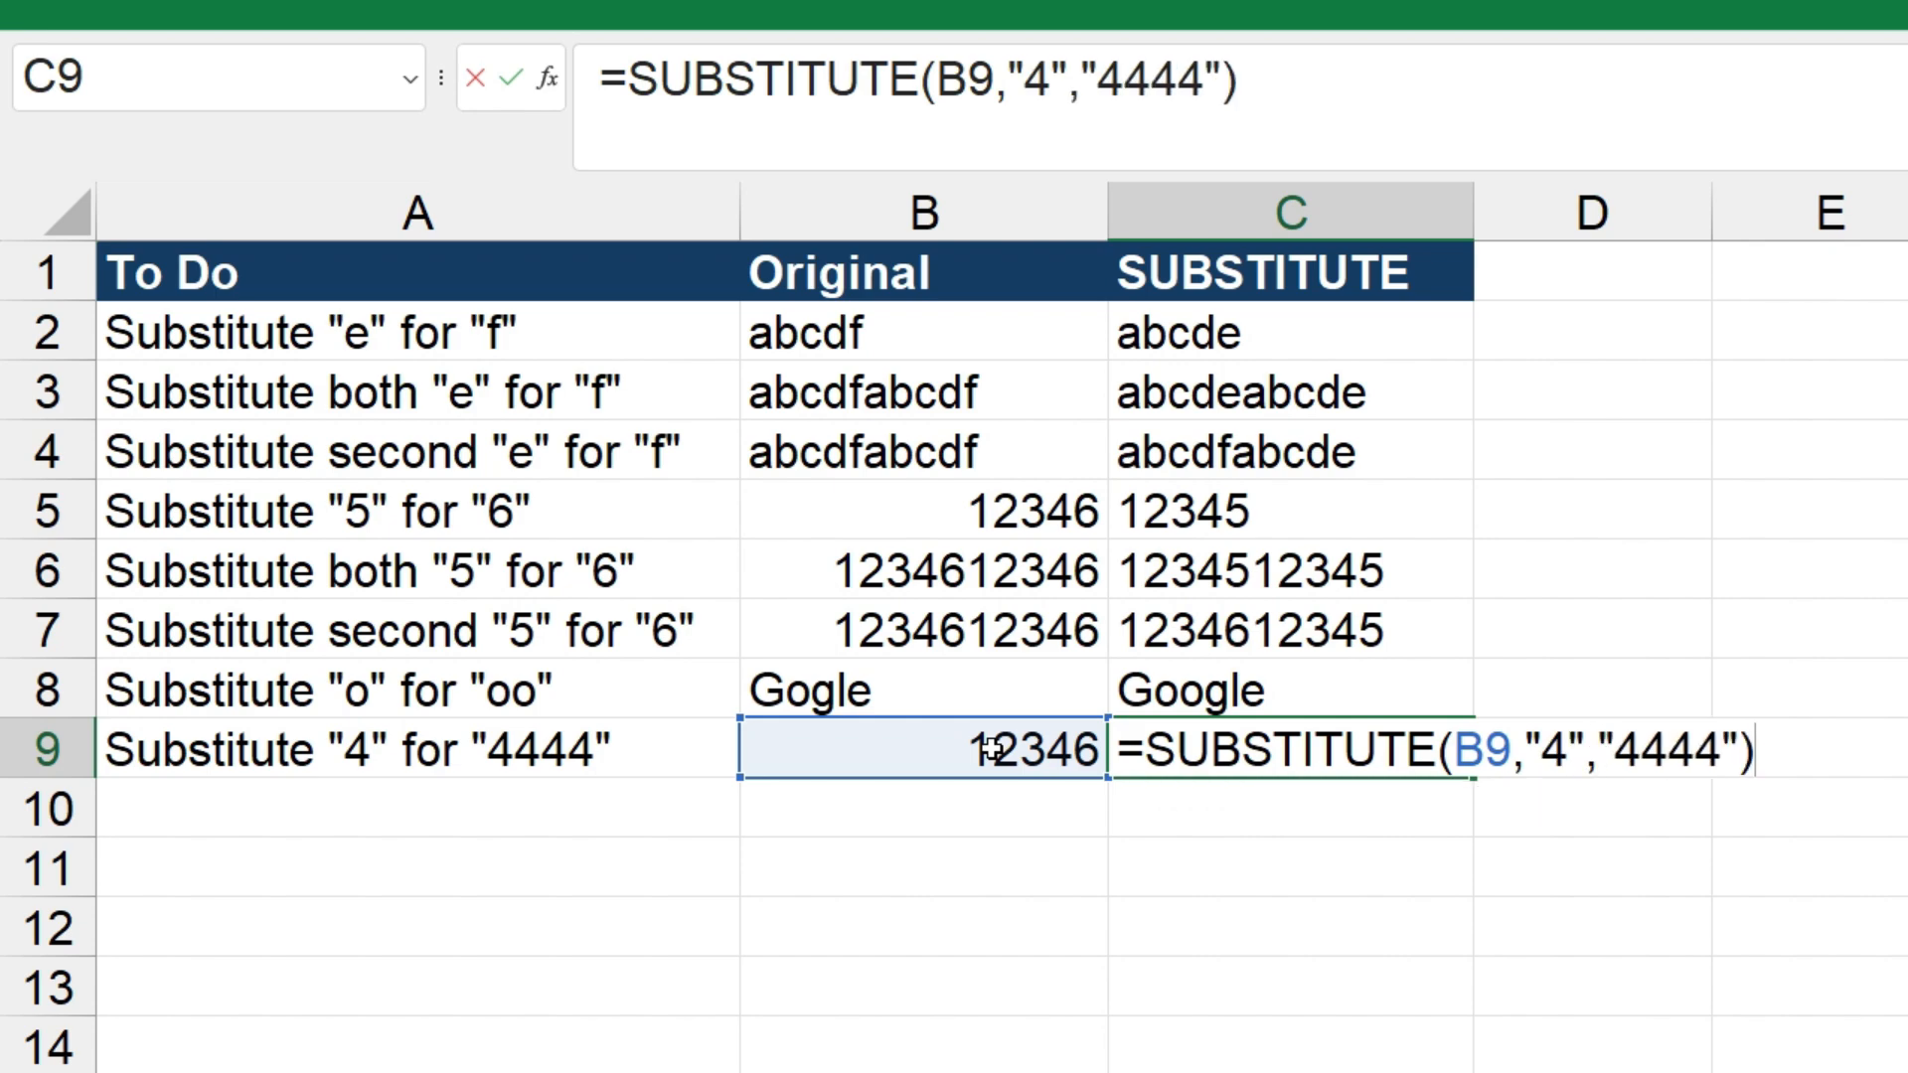
{"action": "key", "text": "Return"}
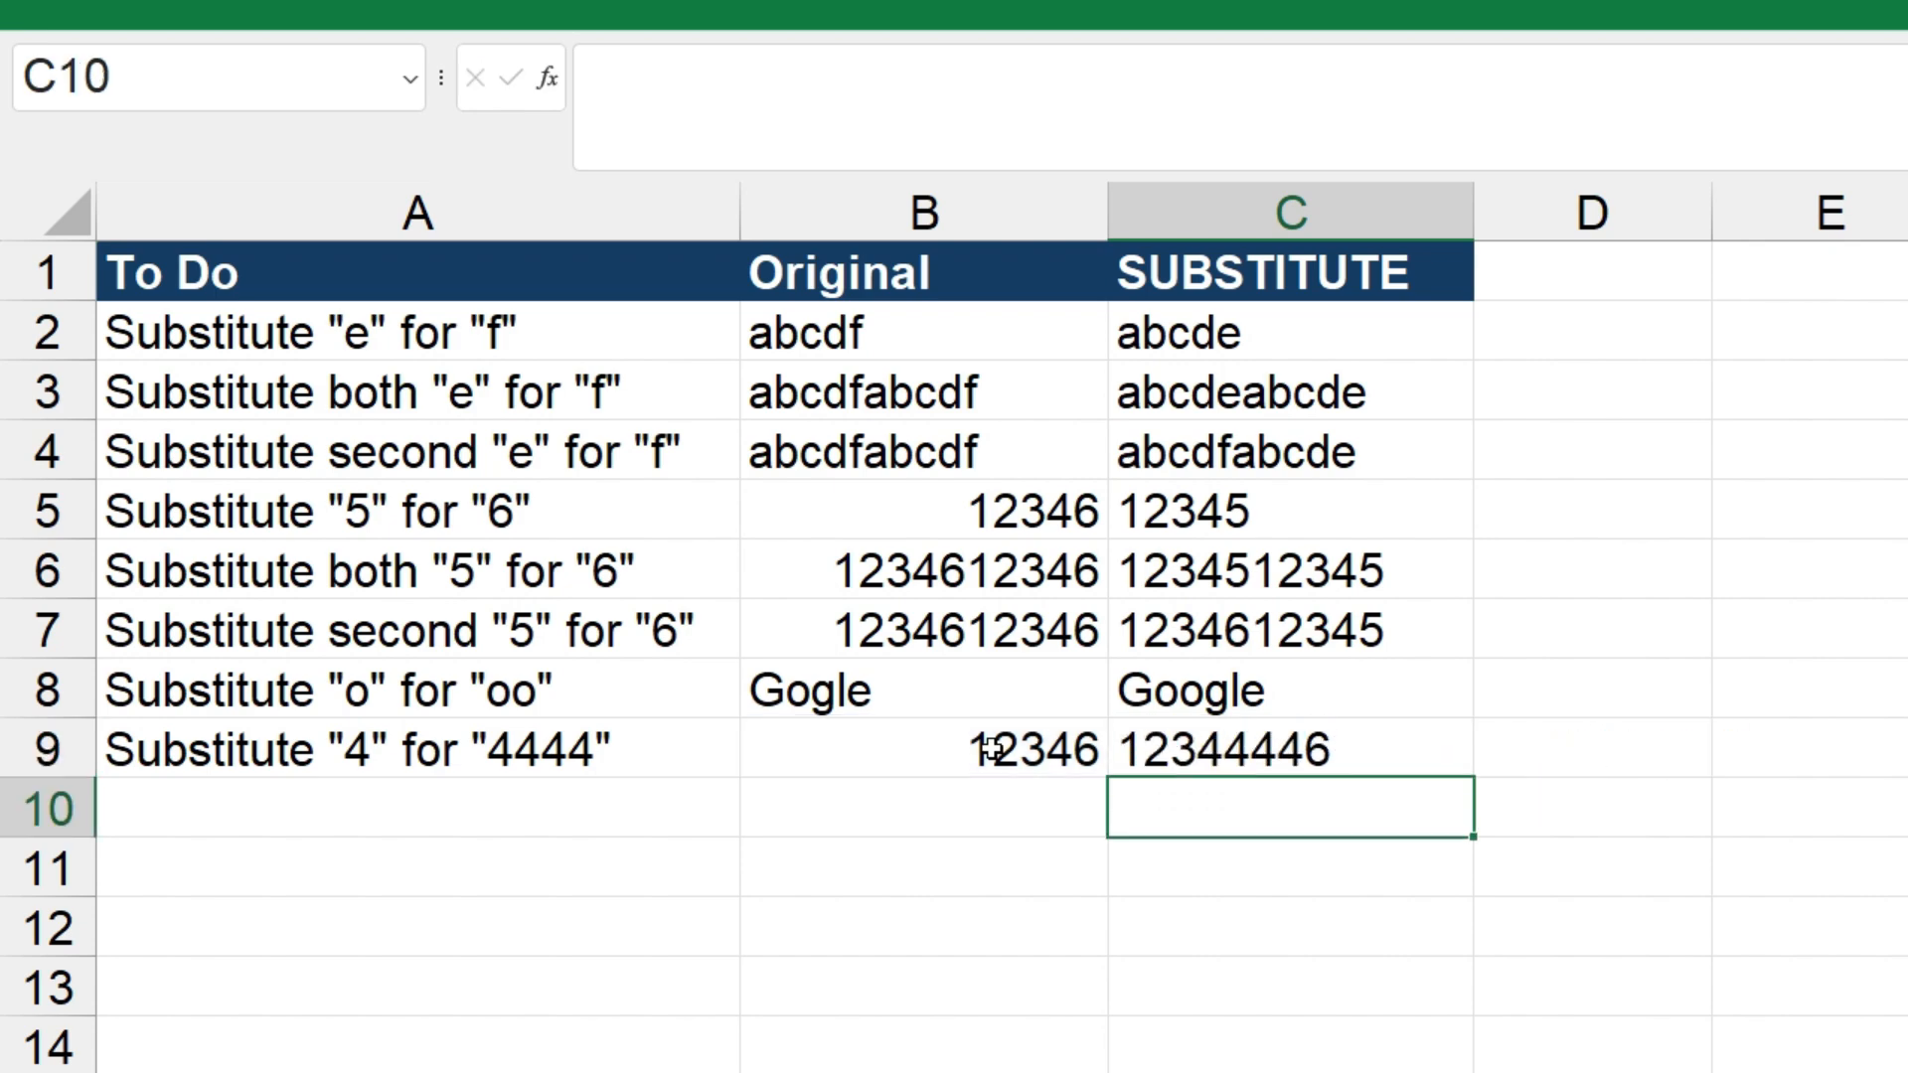